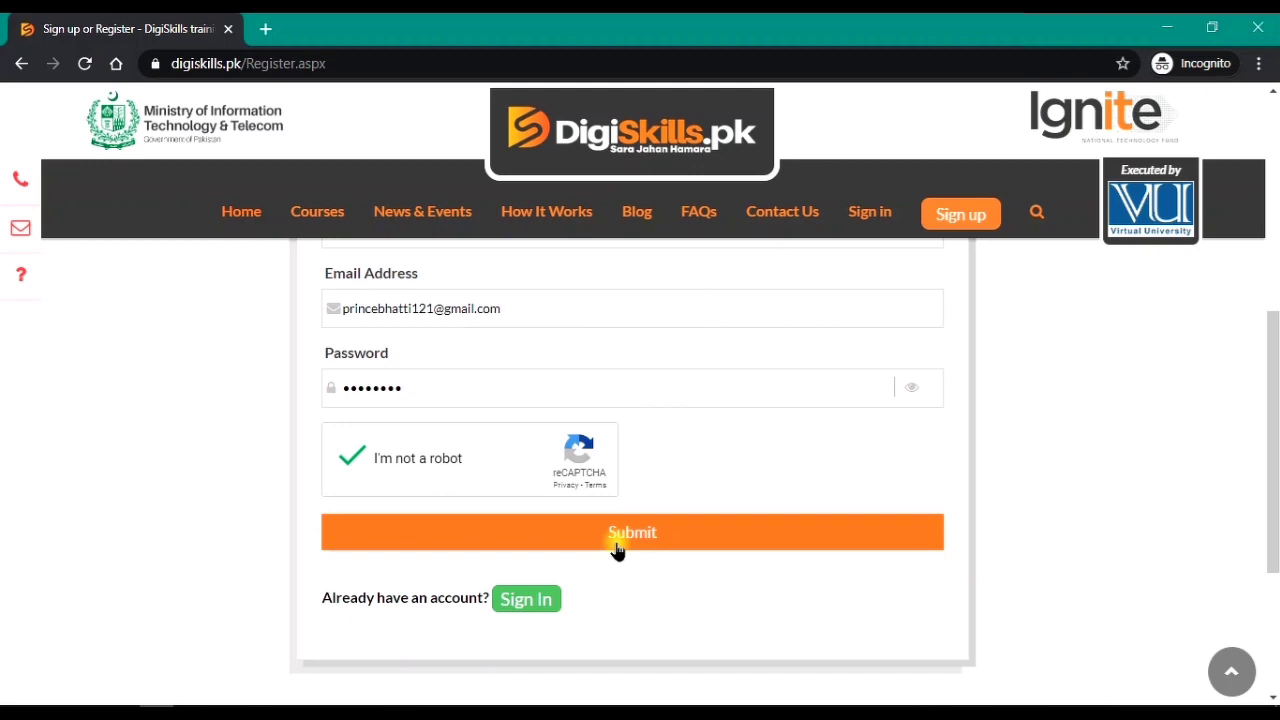
Step: Submit the registration form and open google.com in a new tab
{"action": "left_click", "coordinate": [616, 550]}
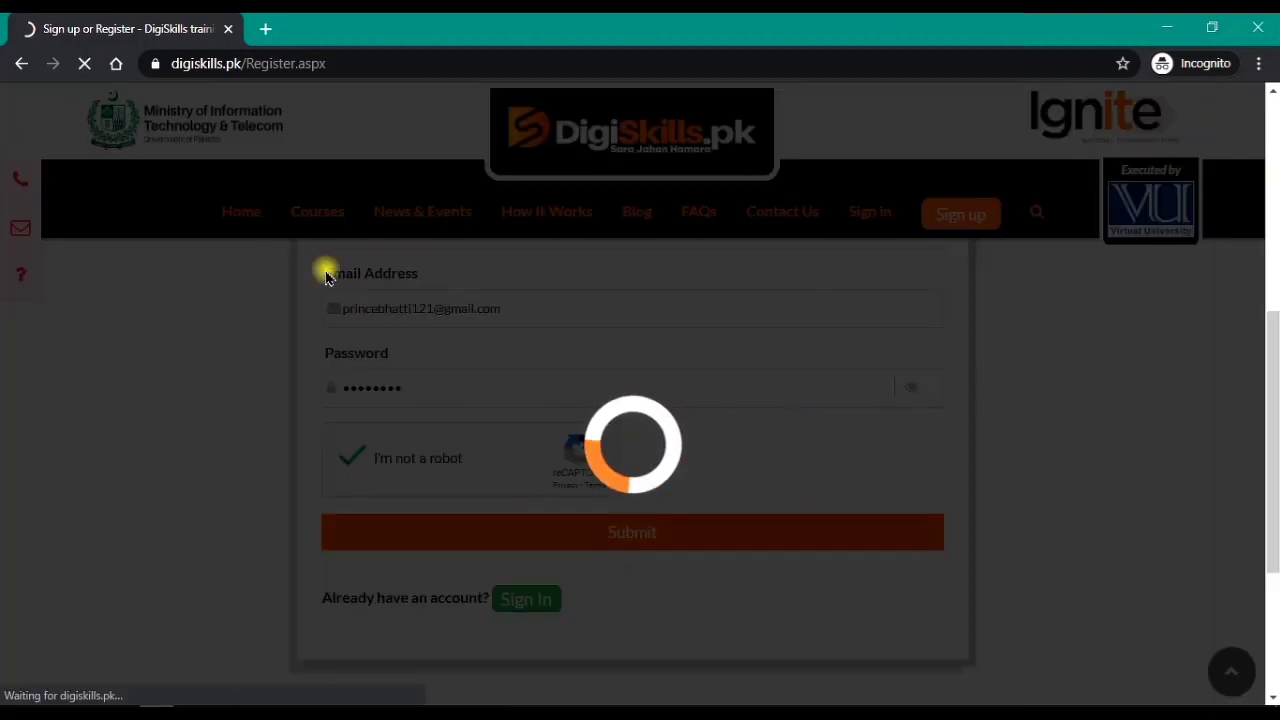
{"action": "left_click", "coordinate": [264, 29]}
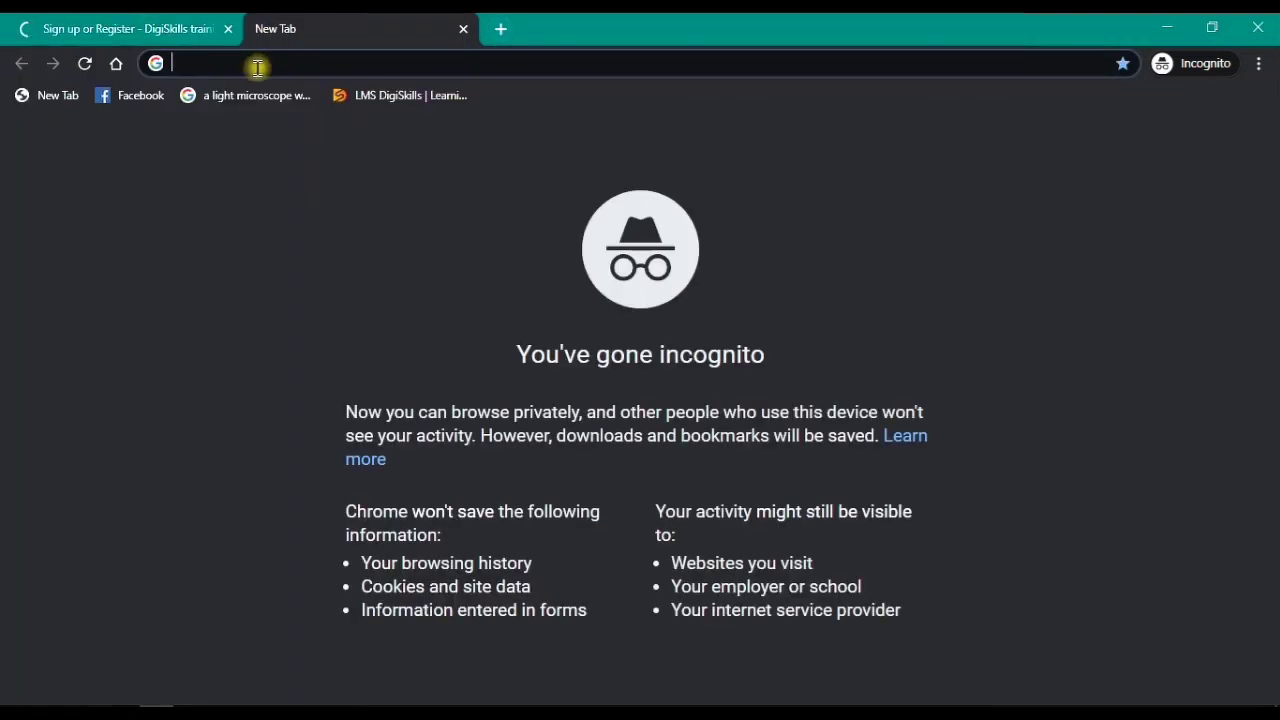
{"action": "type", "text": "google.com"}
{"action": "key", "text": "Return"}
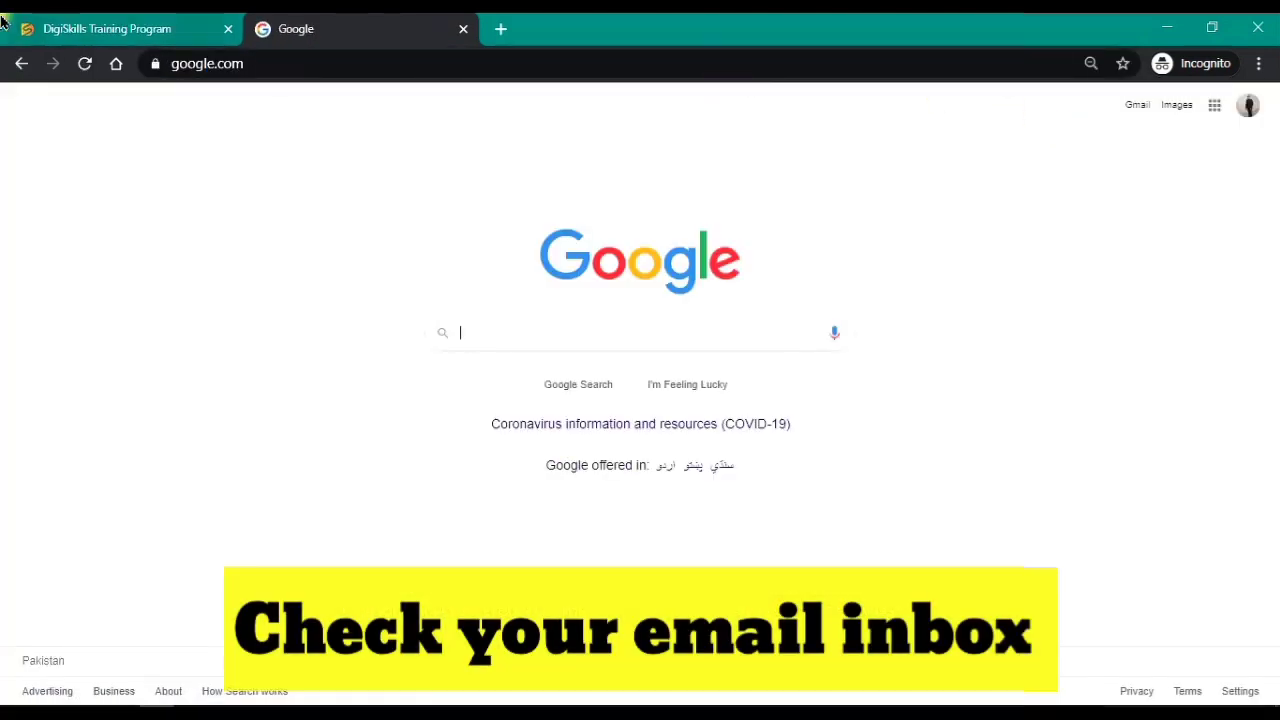
Step: Go back to the DigiSkills tab and review the Account Confirmation page
{"action": "left_click", "coordinate": [127, 22]}
{"action": "left_click", "coordinate": [365, 22]}
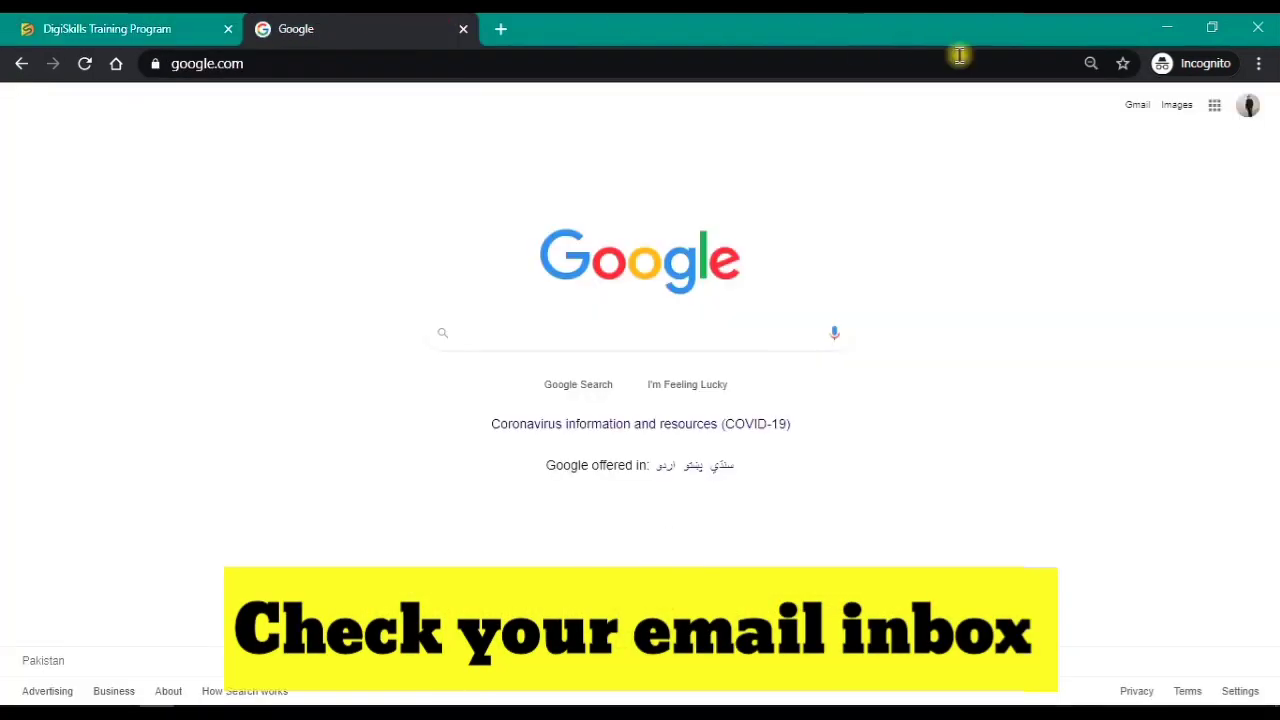
{"action": "left_click", "coordinate": [165, 22]}
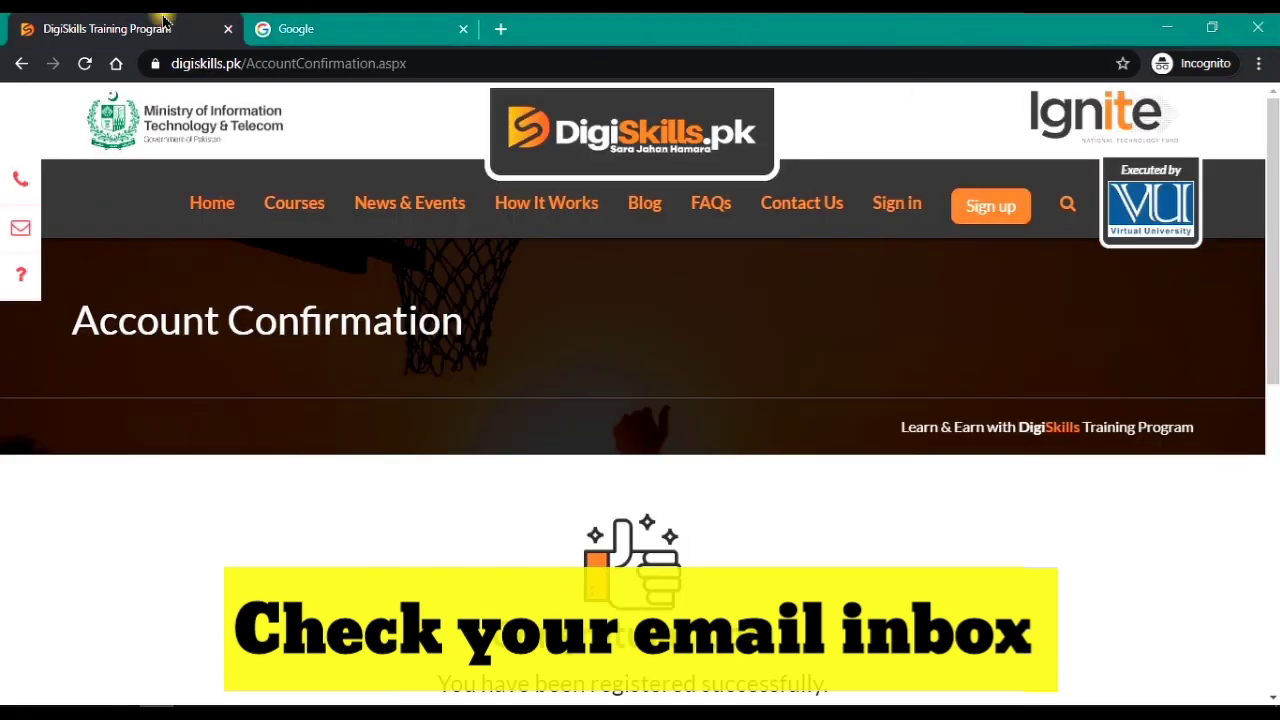
{"action": "scroll", "coordinate": [486, 563], "scroll_direction": "down", "scroll_amount": 3}
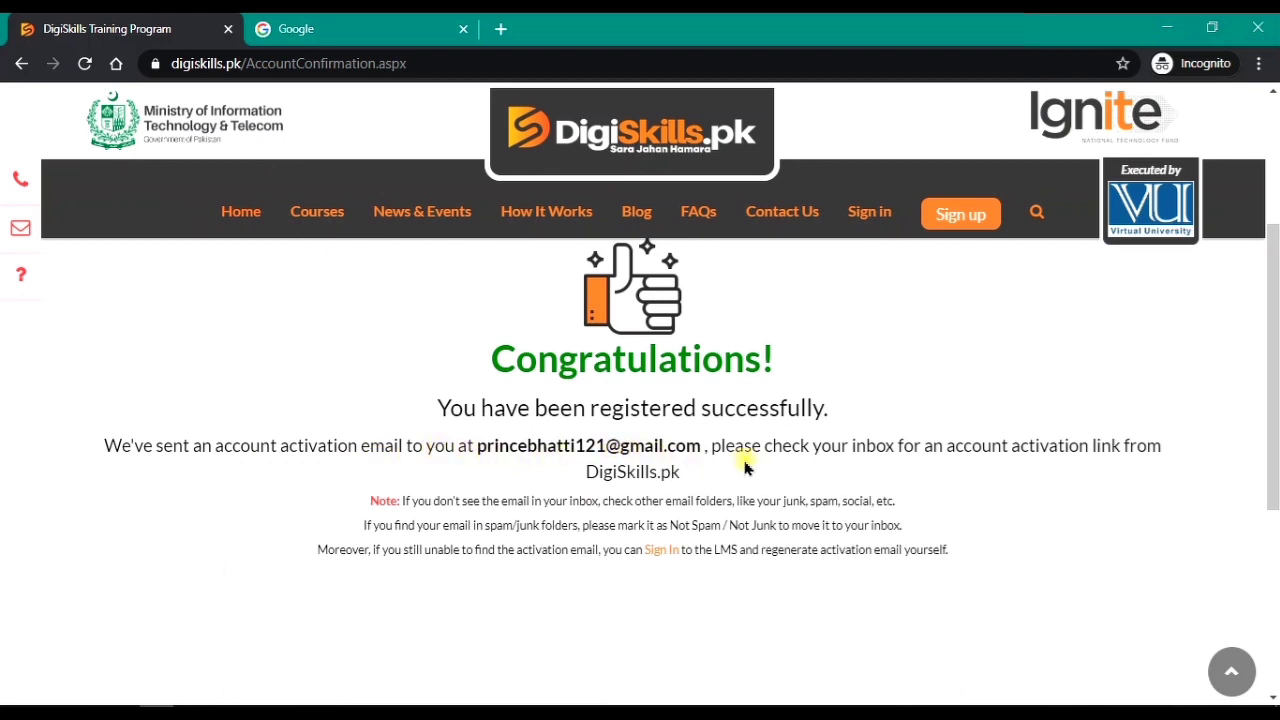
Step: Open the 'DigiSkills WebPortal: Activate your Account!' email in Gmail and follow its Verify link
{"action": "left_click", "coordinate": [350, 26]}
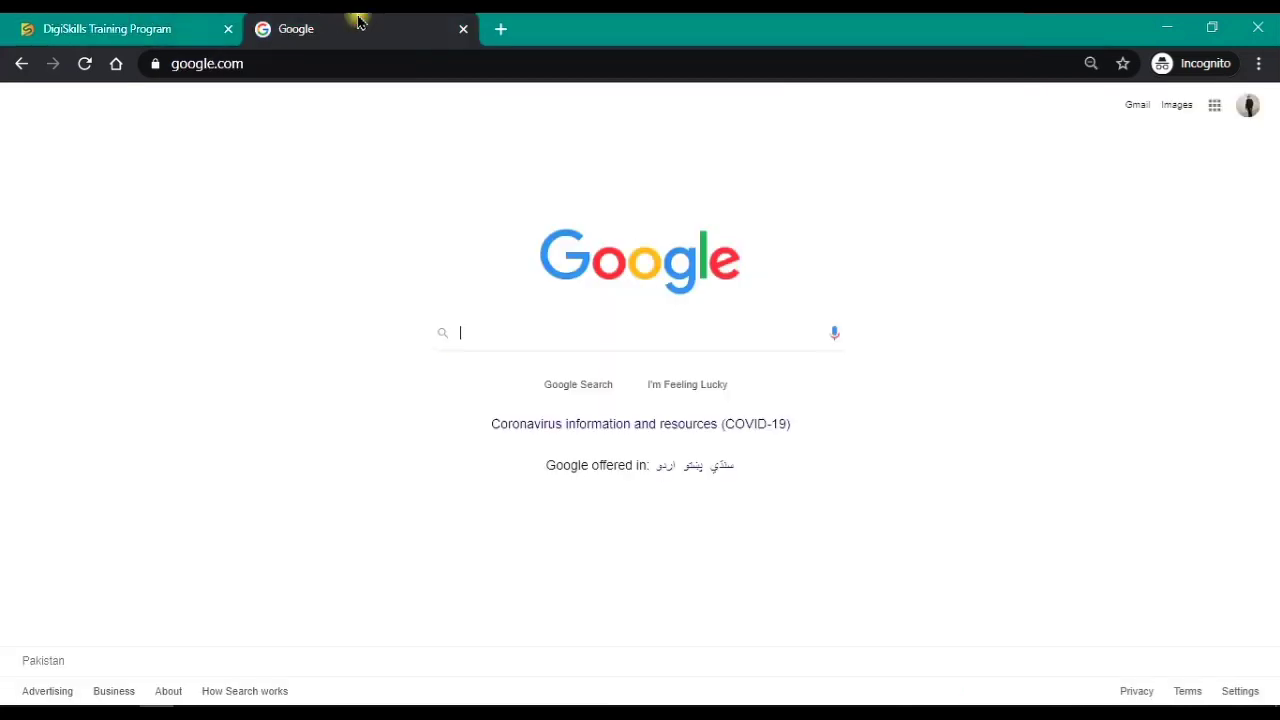
{"action": "left_click", "coordinate": [1134, 110]}
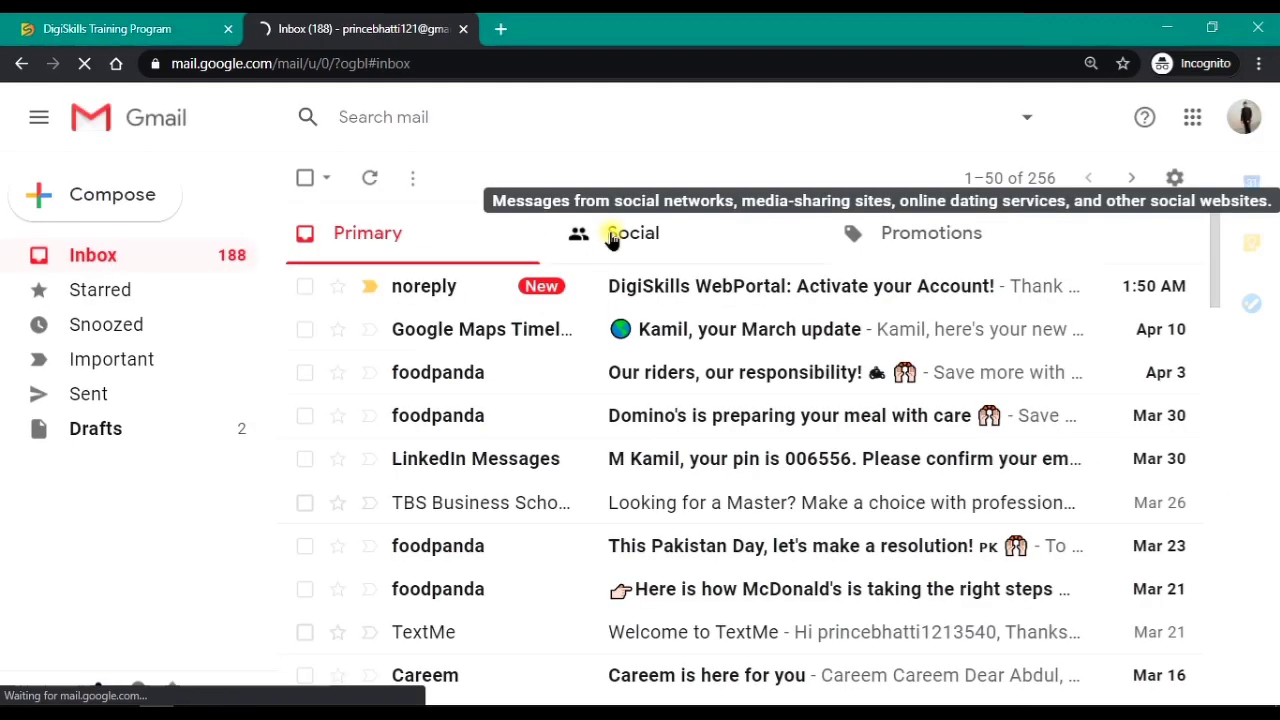
{"action": "left_click", "coordinate": [455, 290]}
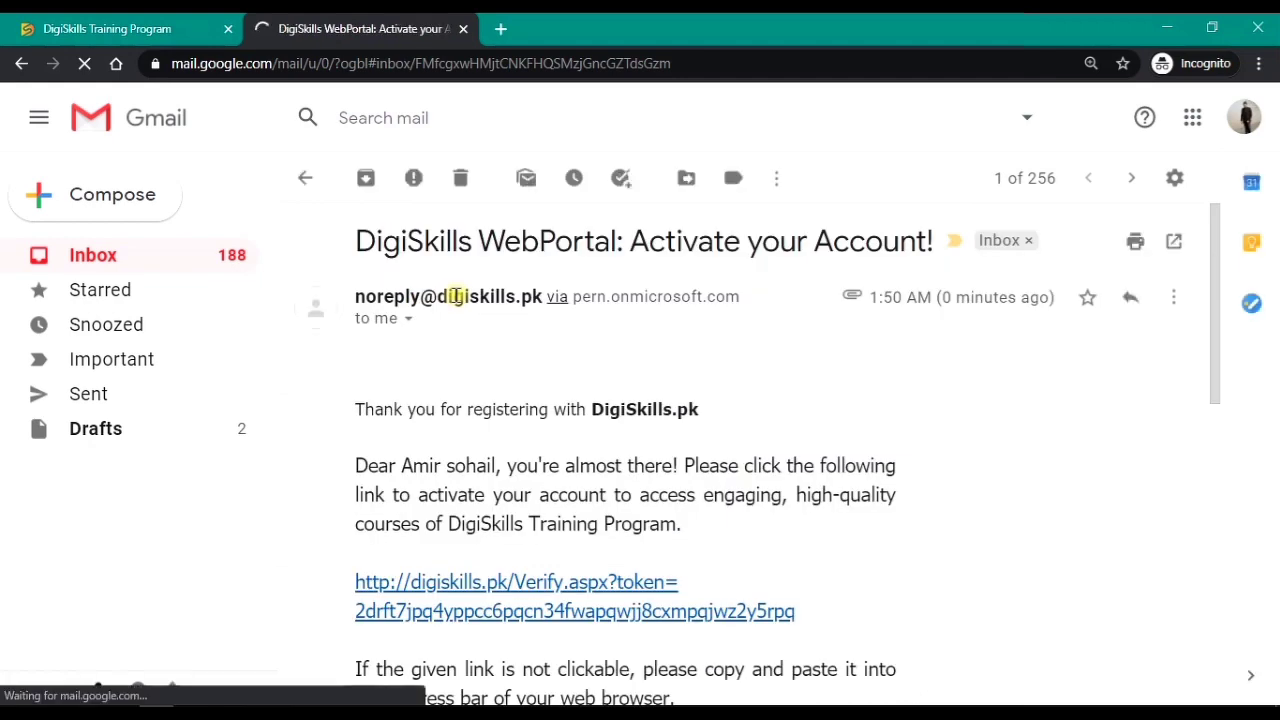
{"action": "scroll", "coordinate": [495, 465], "scroll_direction": "down", "scroll_amount": 2}
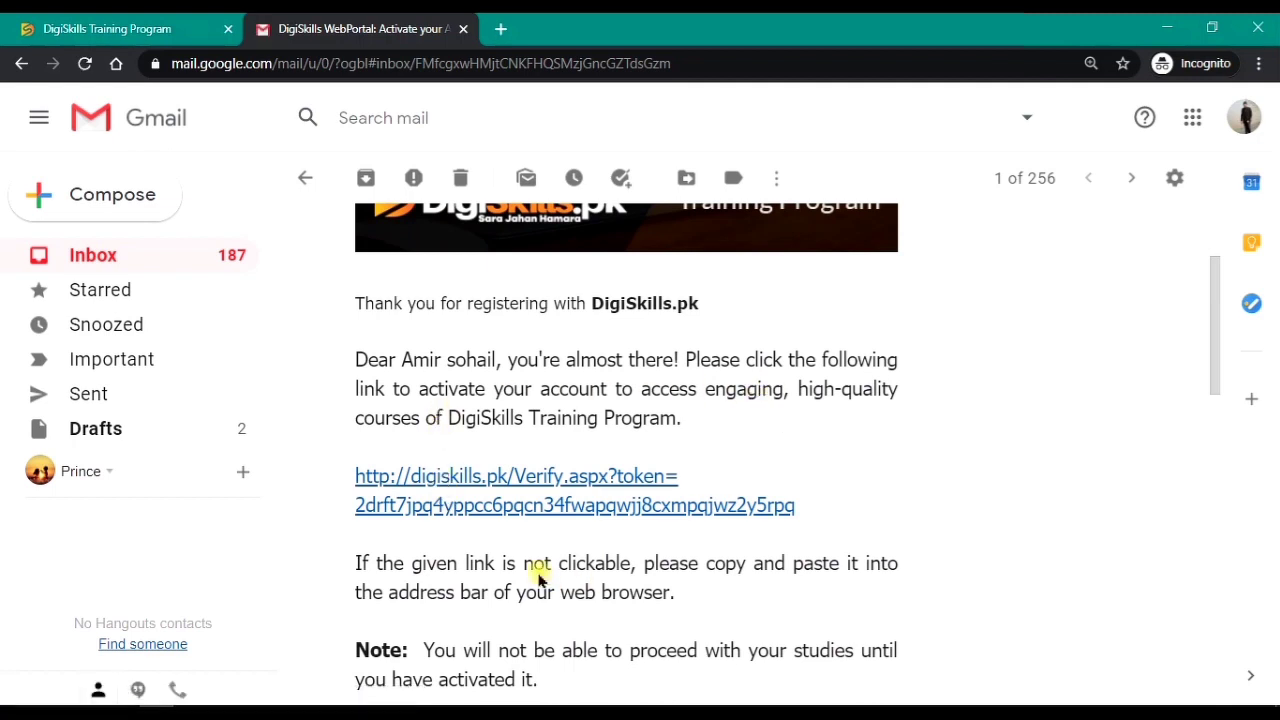
{"action": "left_click", "coordinate": [493, 503]}
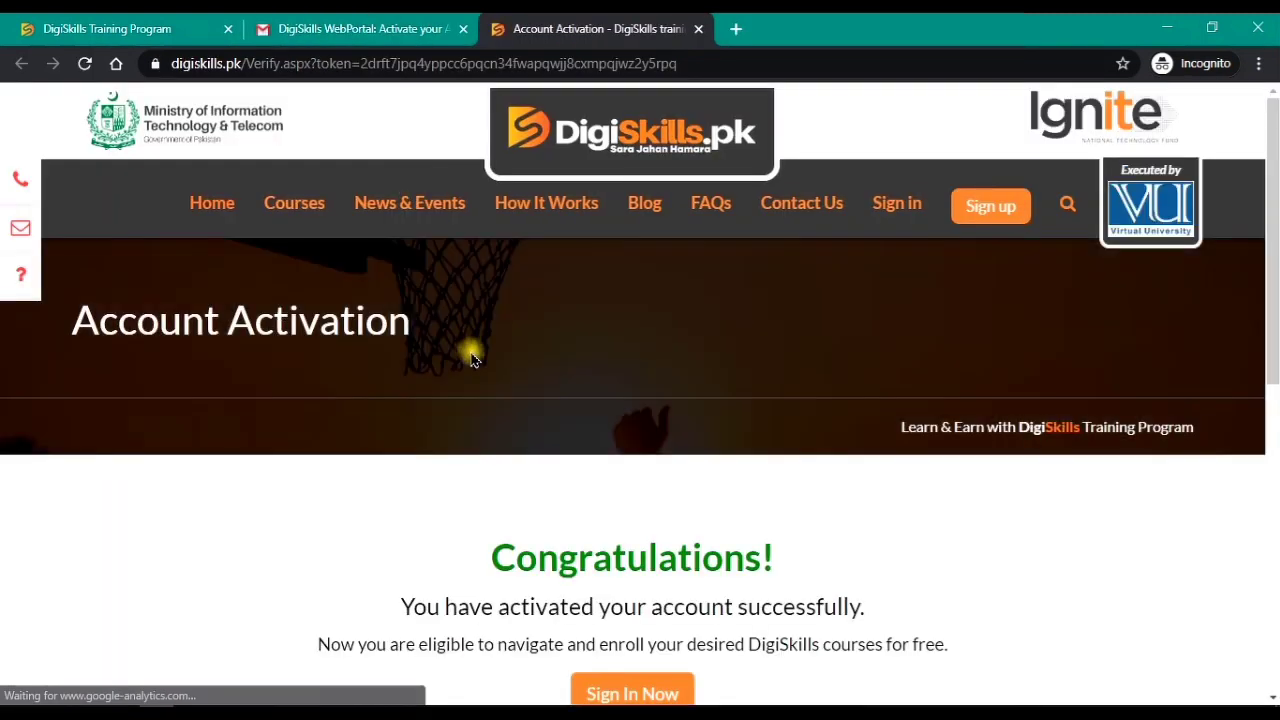
Step: Confirm the activation success message, then go to the LMS login page via Sign In Now
{"action": "scroll", "coordinate": [471, 350], "scroll_direction": "down", "scroll_amount": 3}
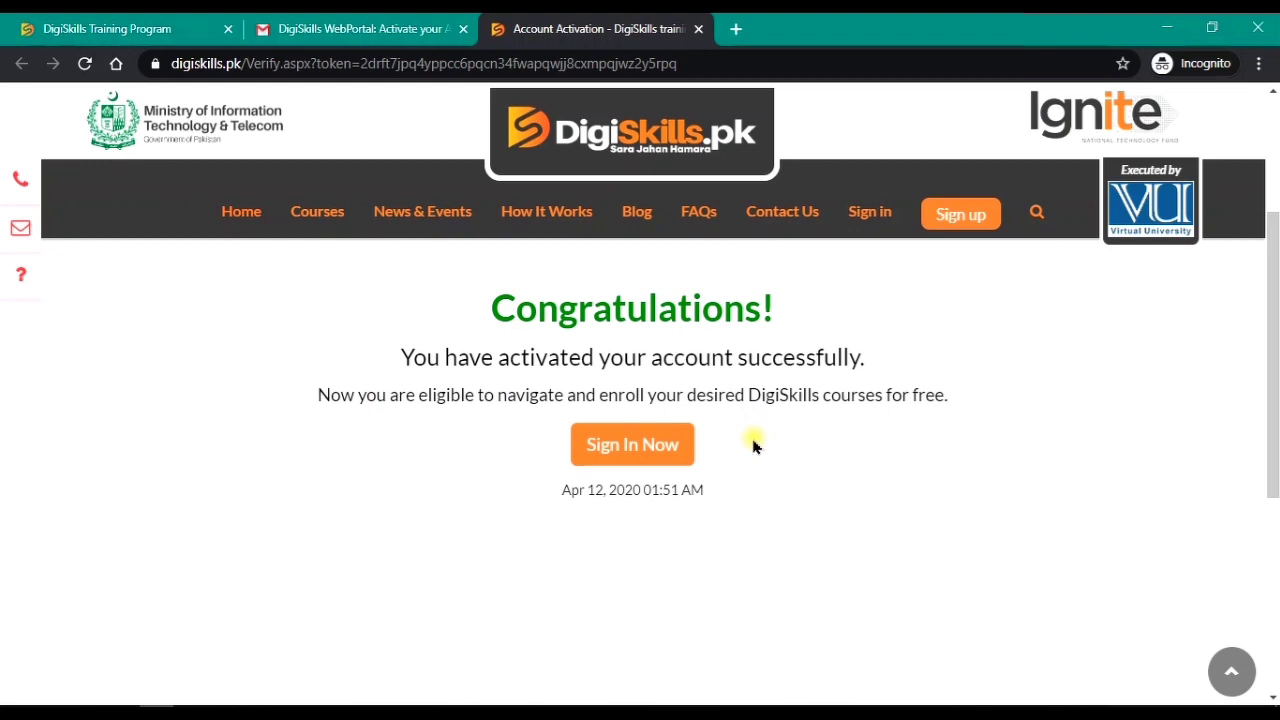
{"action": "left_click", "coordinate": [130, 28]}
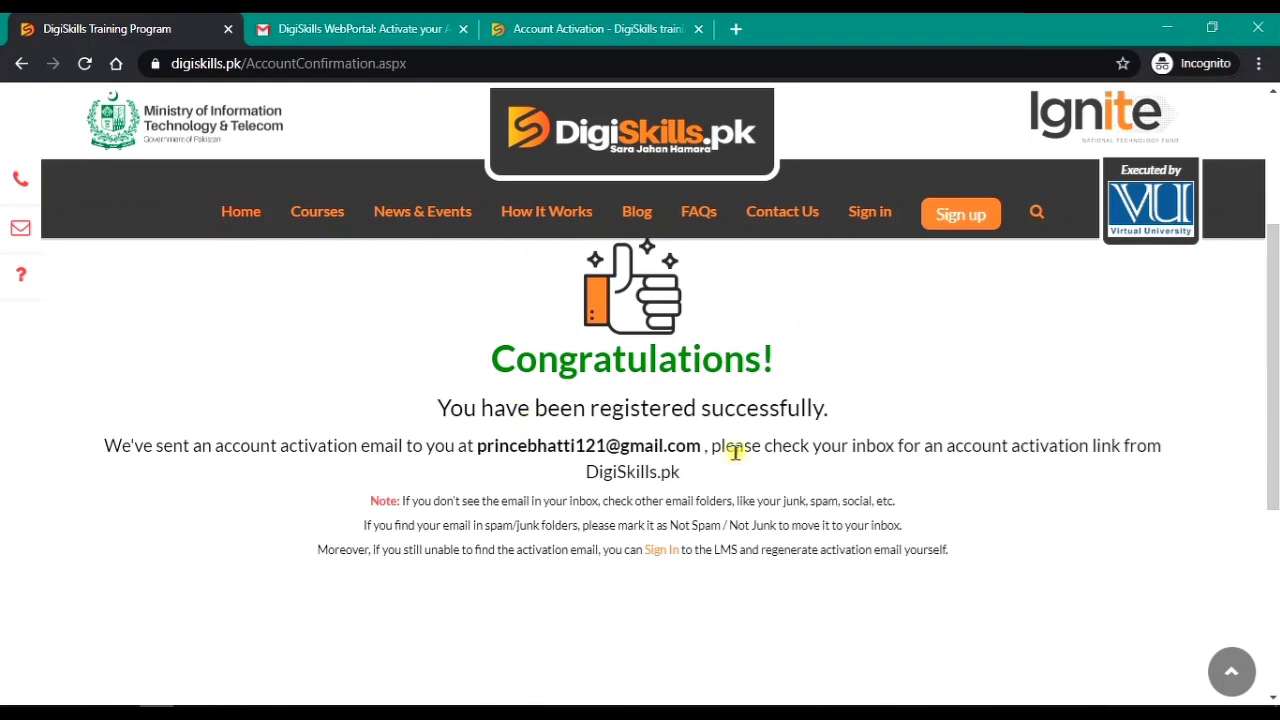
{"action": "left_click", "coordinate": [590, 30]}
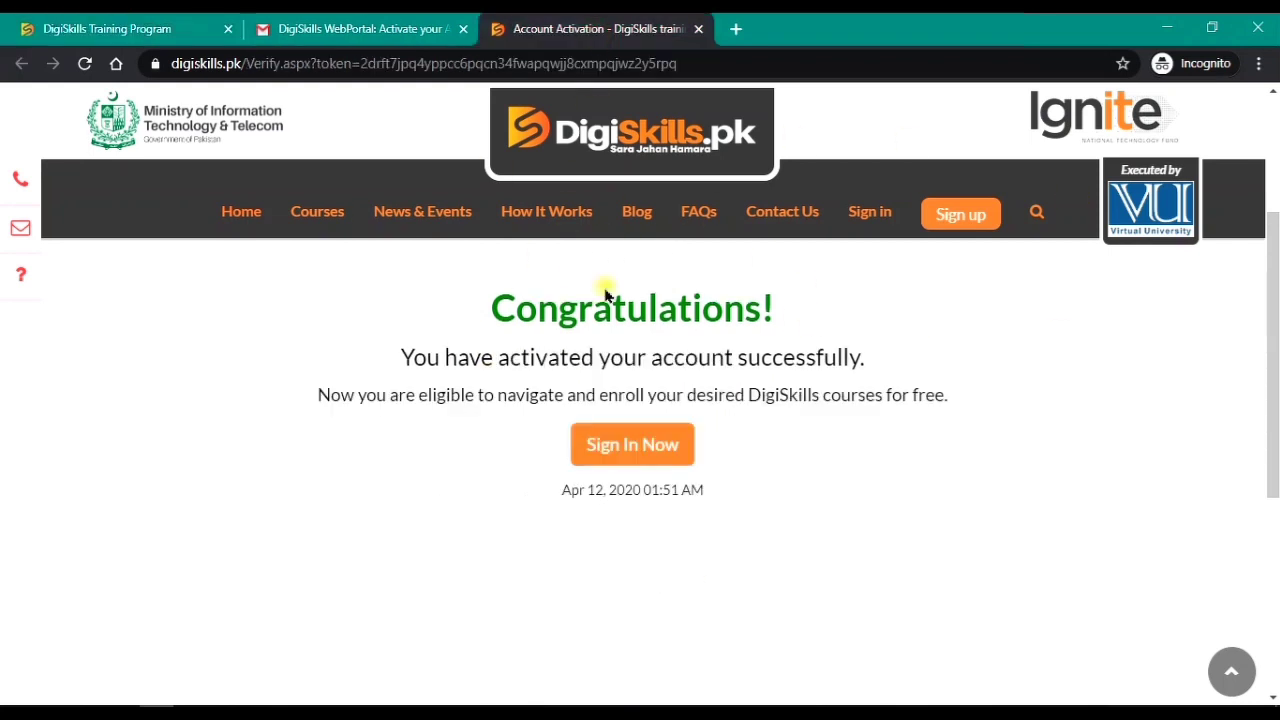
{"action": "left_click", "coordinate": [625, 468]}
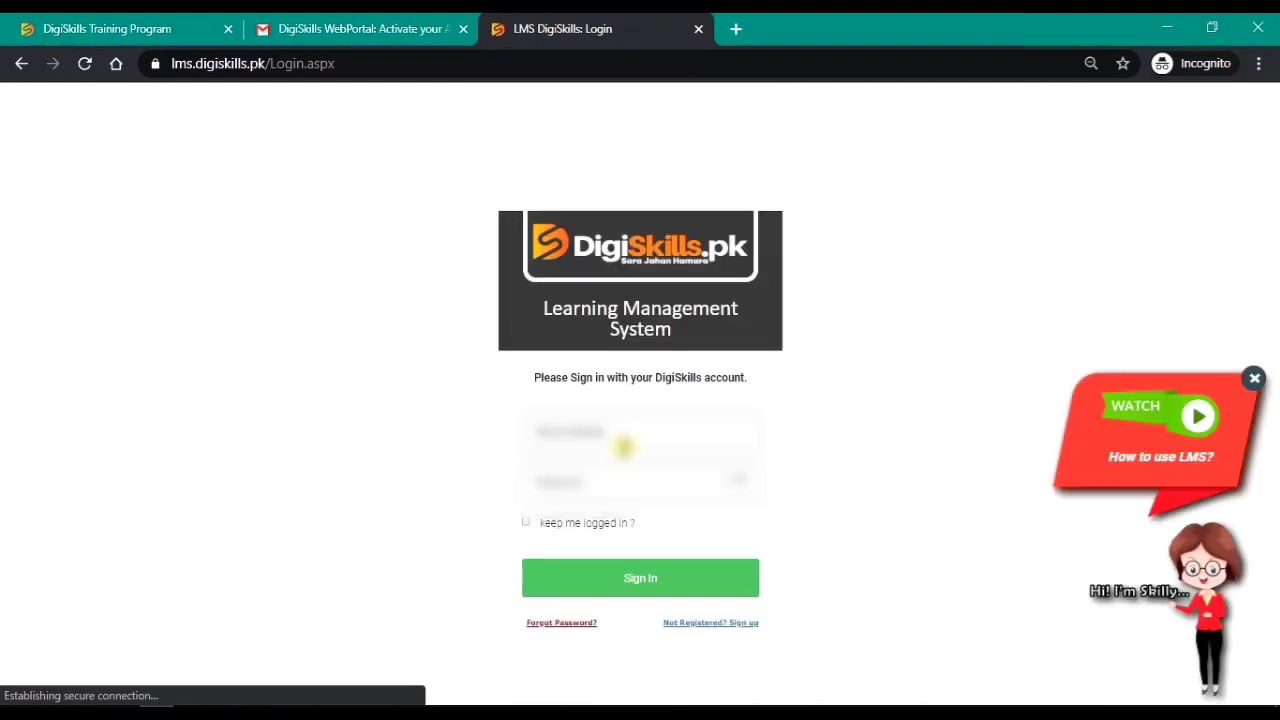
Step: Sign in to DigiSkills LMS with the registered account e-mail and password
{"action": "left_click", "coordinate": [623, 438]}
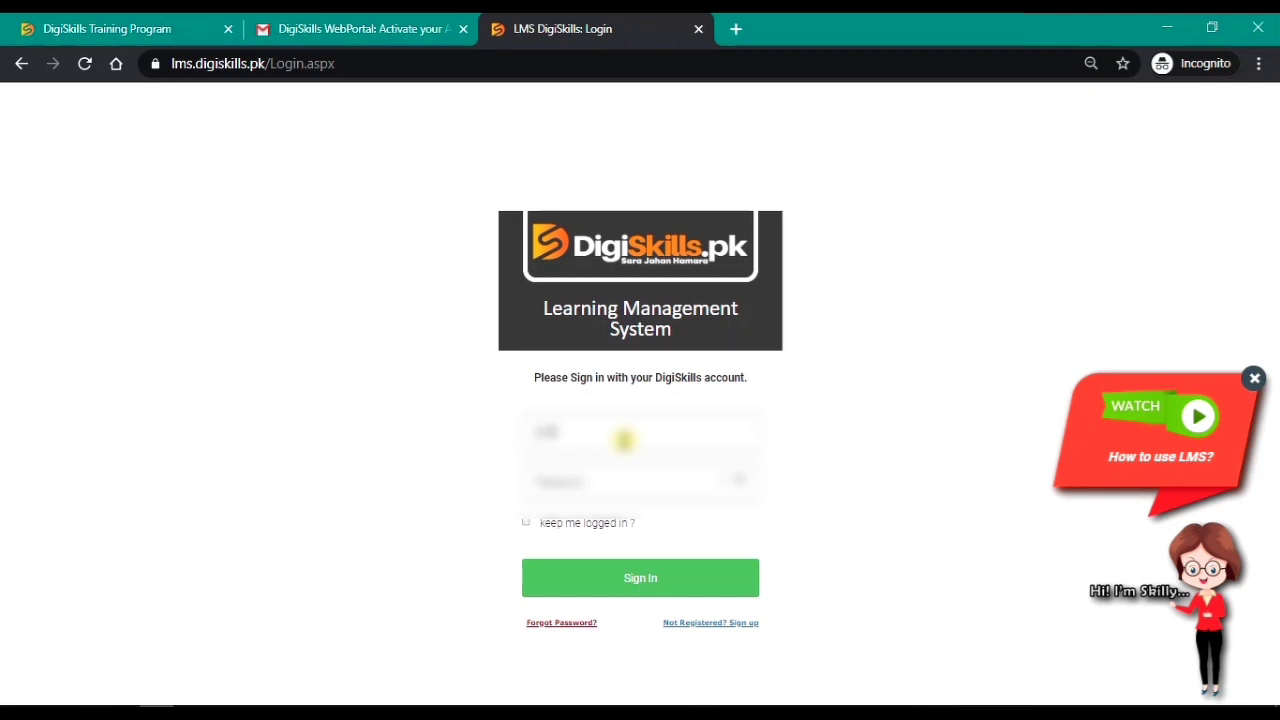
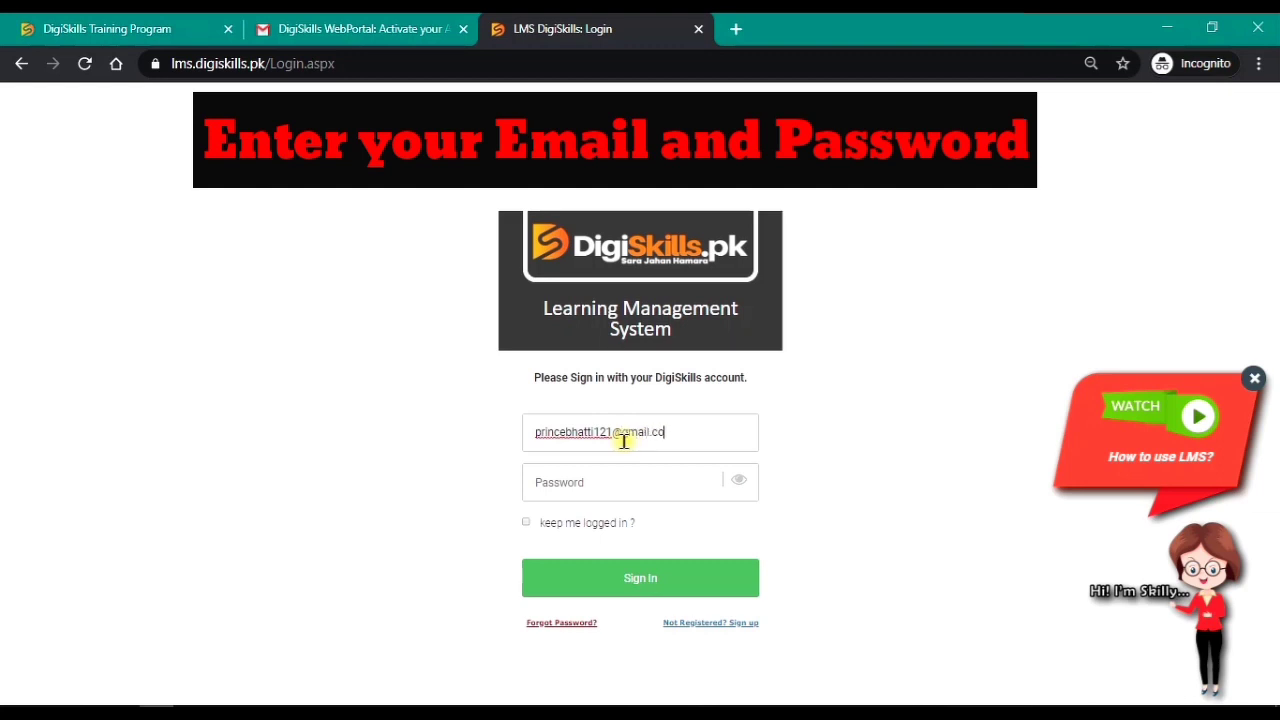
{"action": "left_click", "coordinate": [601, 480]}
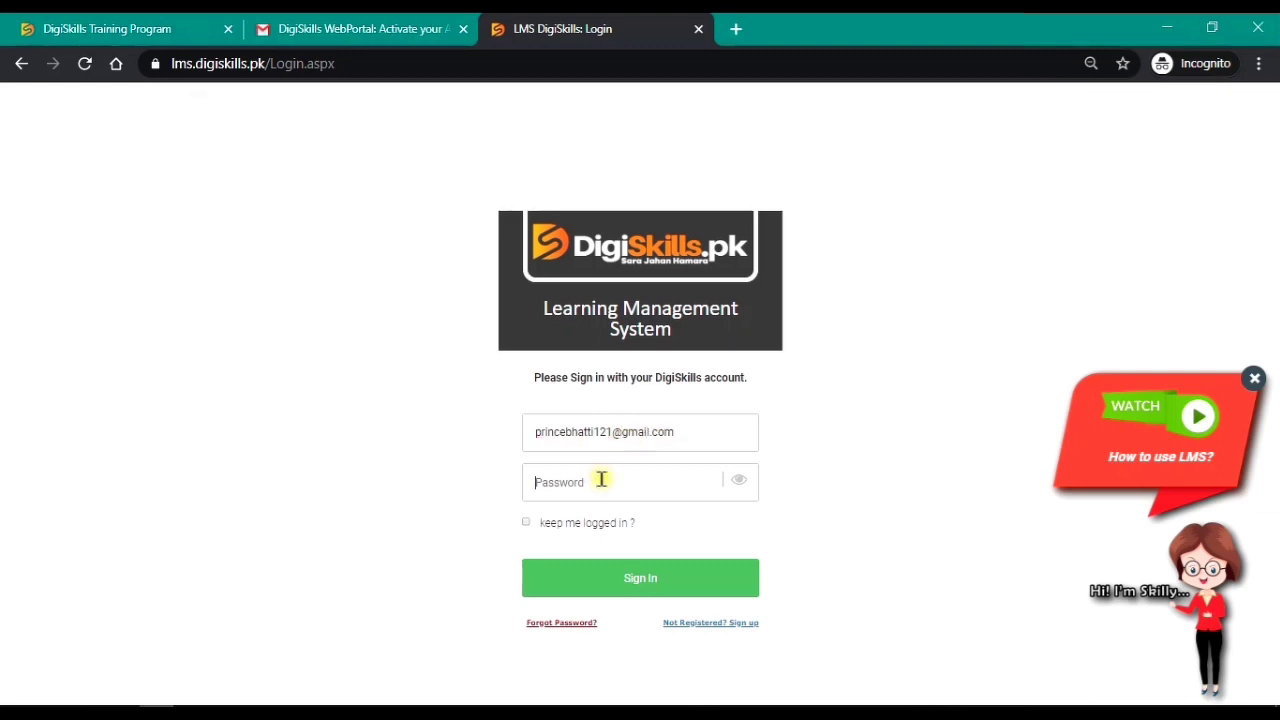
{"action": "type", "text": "*"}
{"action": "type", "text": "*******"}
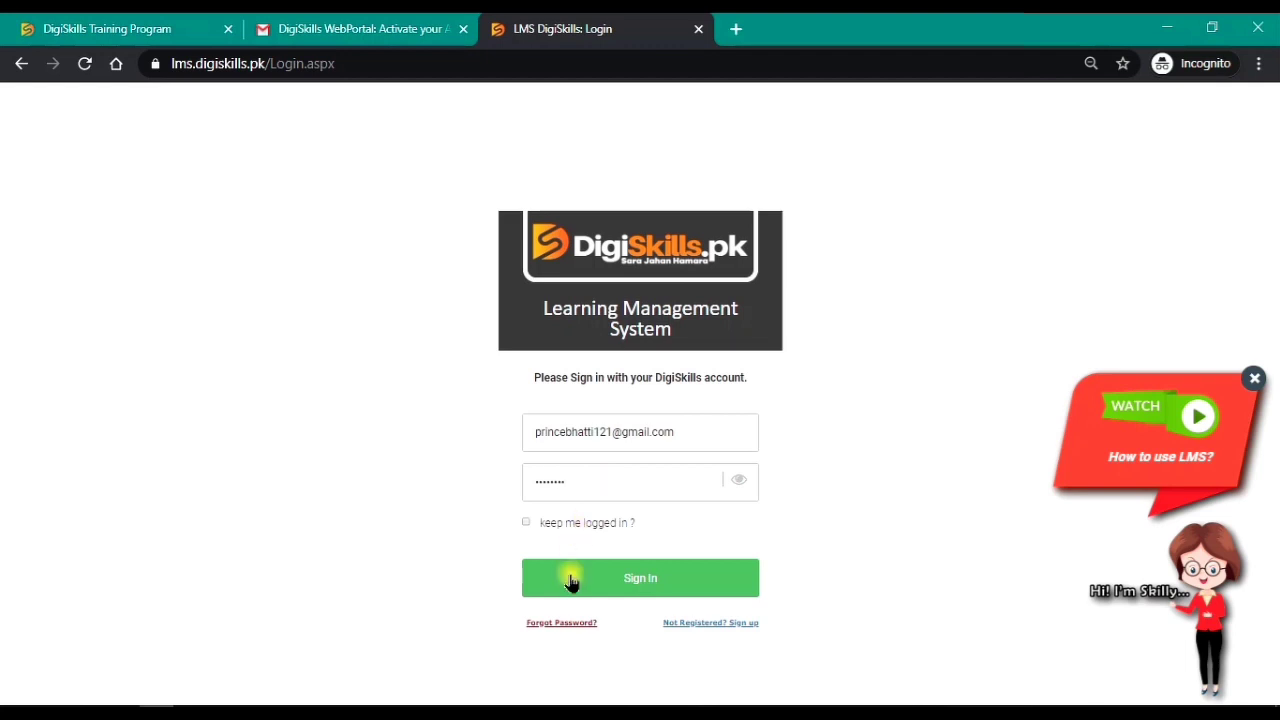
{"action": "left_click", "coordinate": [571, 575]}
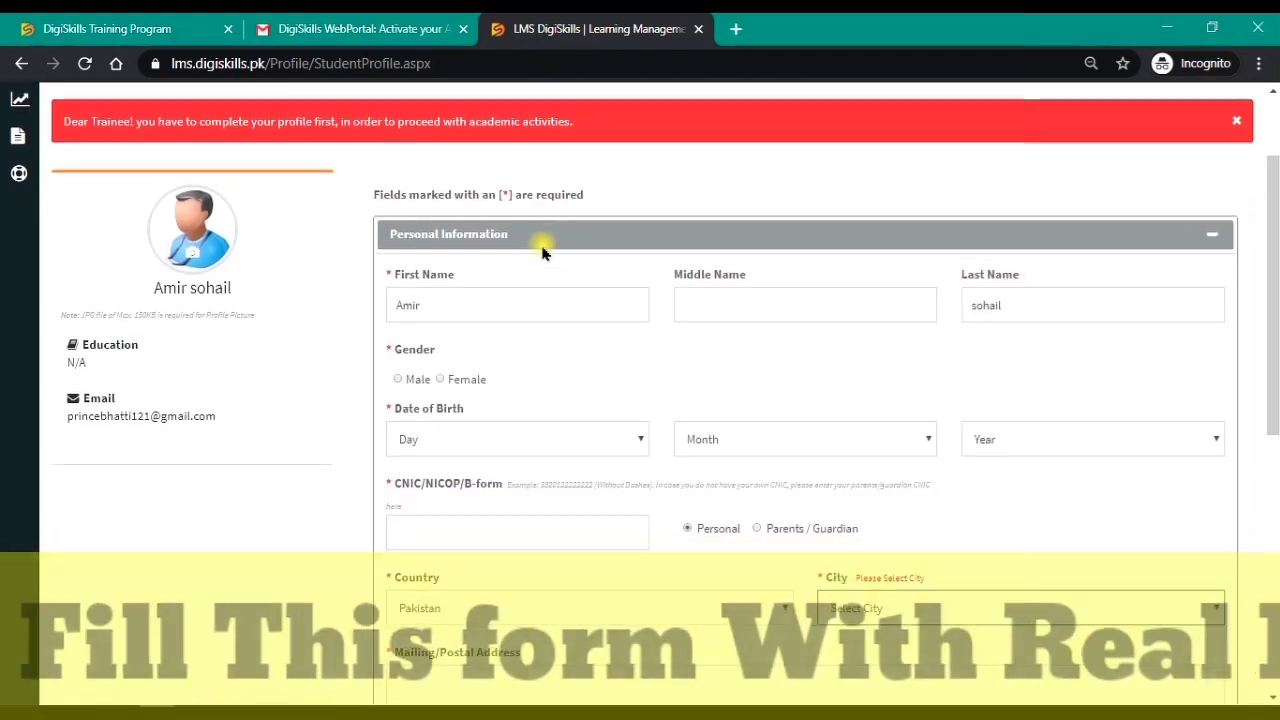
Step: Set the profile gender to Male
{"action": "scroll", "coordinate": [542, 252], "scroll_direction": "up", "scroll_amount": 3}
{"action": "scroll", "coordinate": [542, 252], "scroll_direction": "up", "scroll_amount": 1}
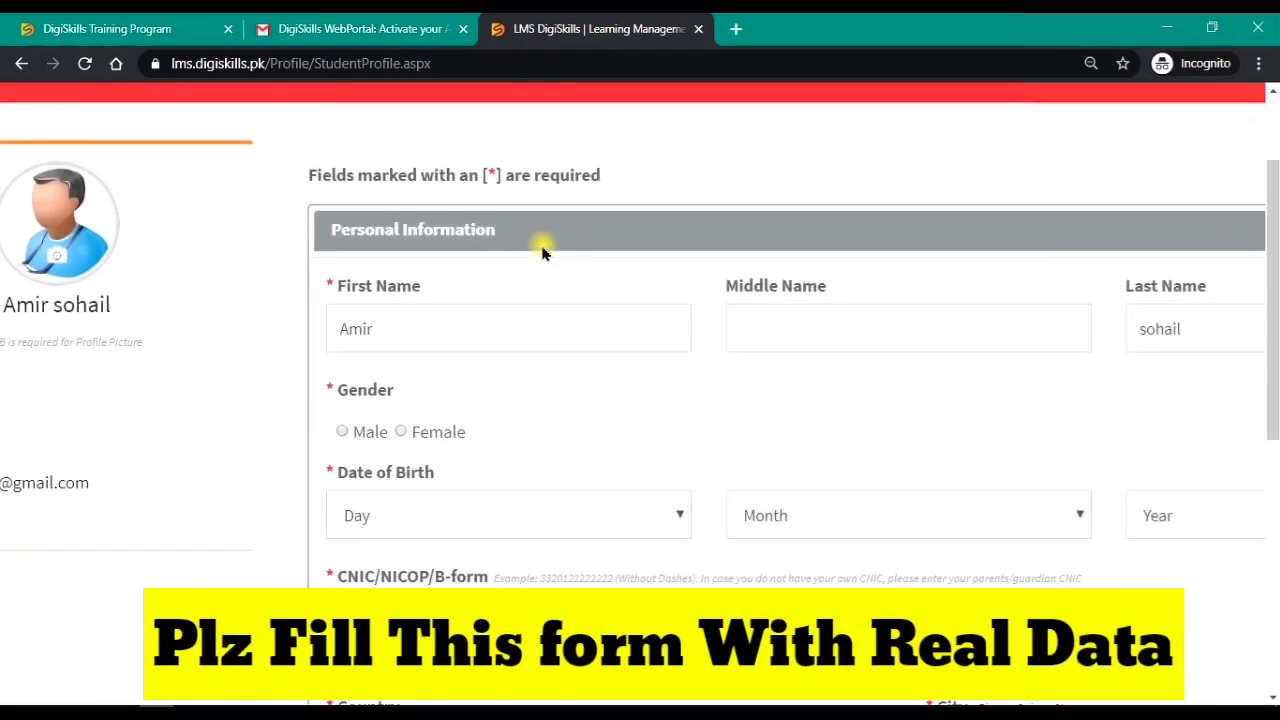
{"action": "scroll", "coordinate": [542, 252], "scroll_direction": "right", "scroll_amount": 2}
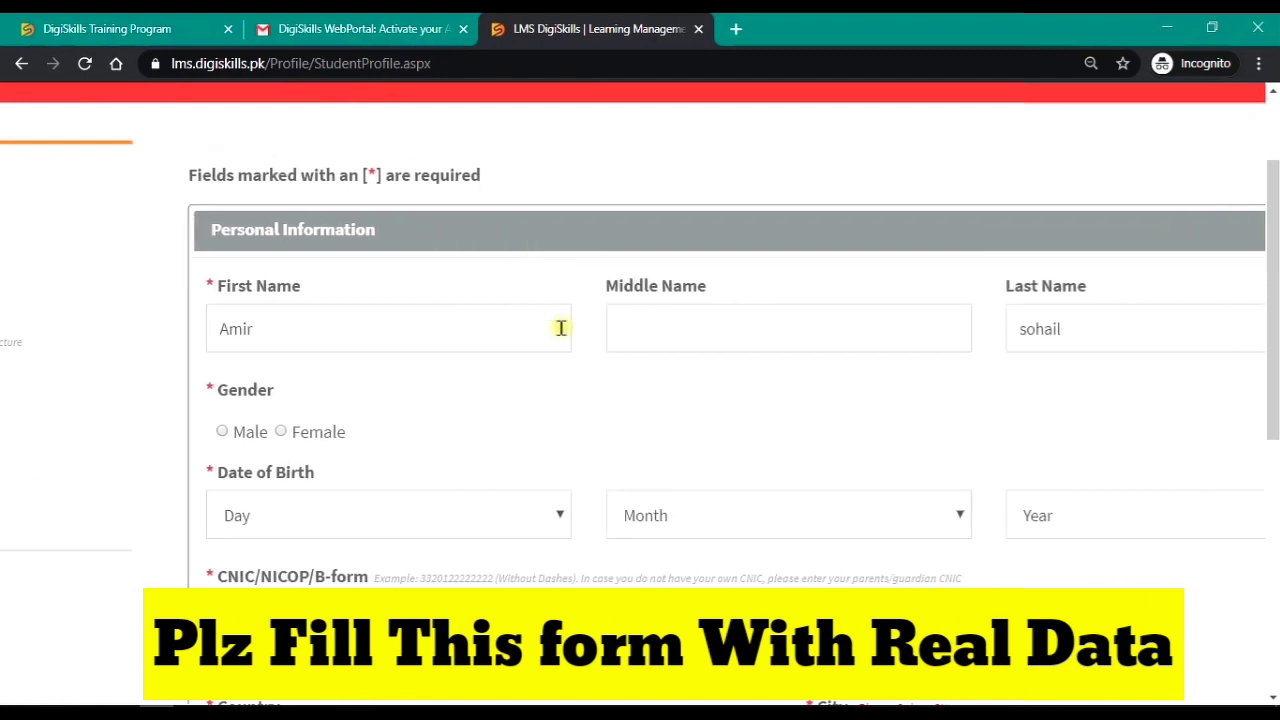
{"action": "scroll", "coordinate": [561, 328], "scroll_direction": "down", "scroll_amount": 1}
{"action": "scroll", "coordinate": [561, 328], "scroll_direction": "down", "scroll_amount": 1}
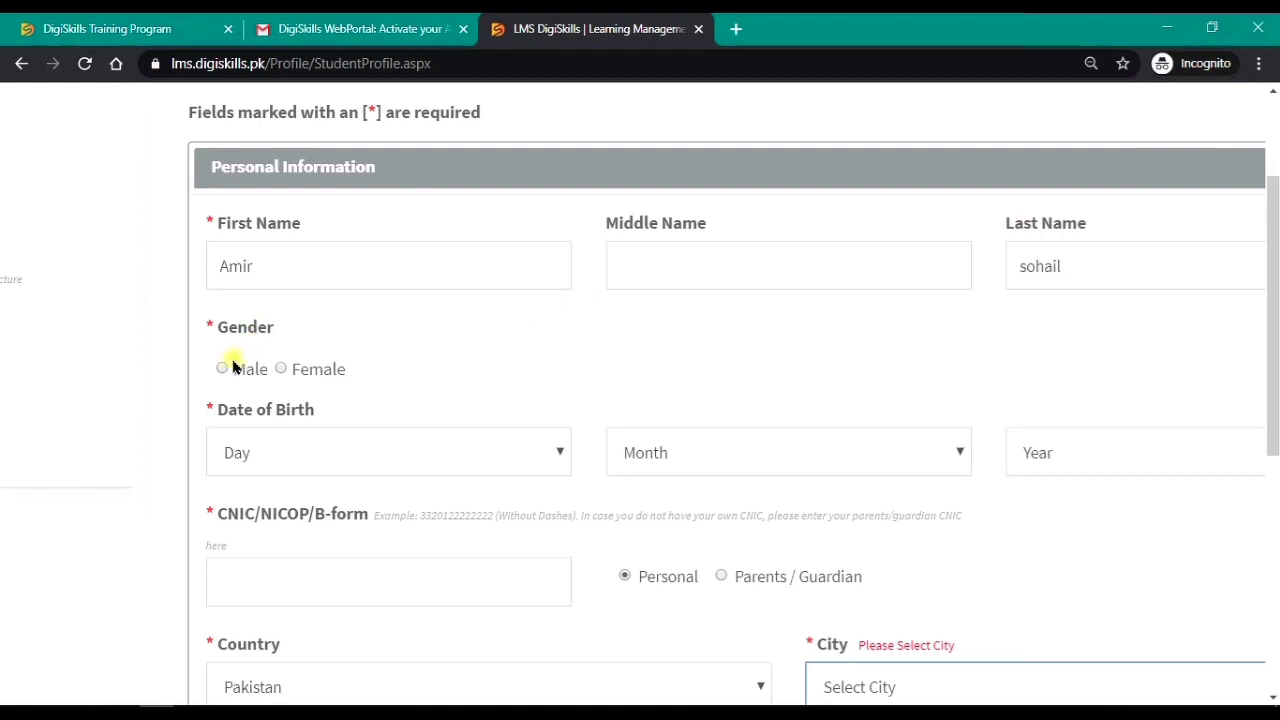
{"action": "scroll", "coordinate": [220, 378], "scroll_direction": "right", "scroll_amount": 2}
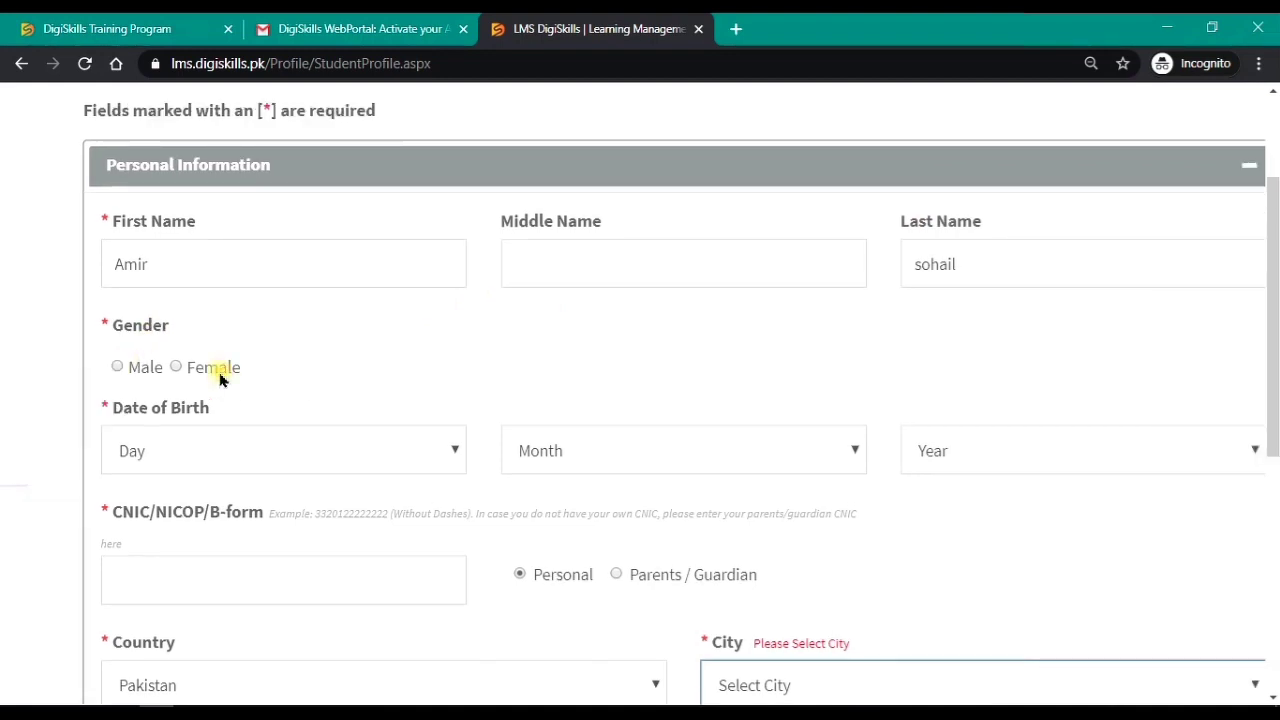
{"action": "left_click", "coordinate": [117, 367]}
Step: Set the date of birth to 11 January 1999
{"action": "left_click", "coordinate": [224, 452]}
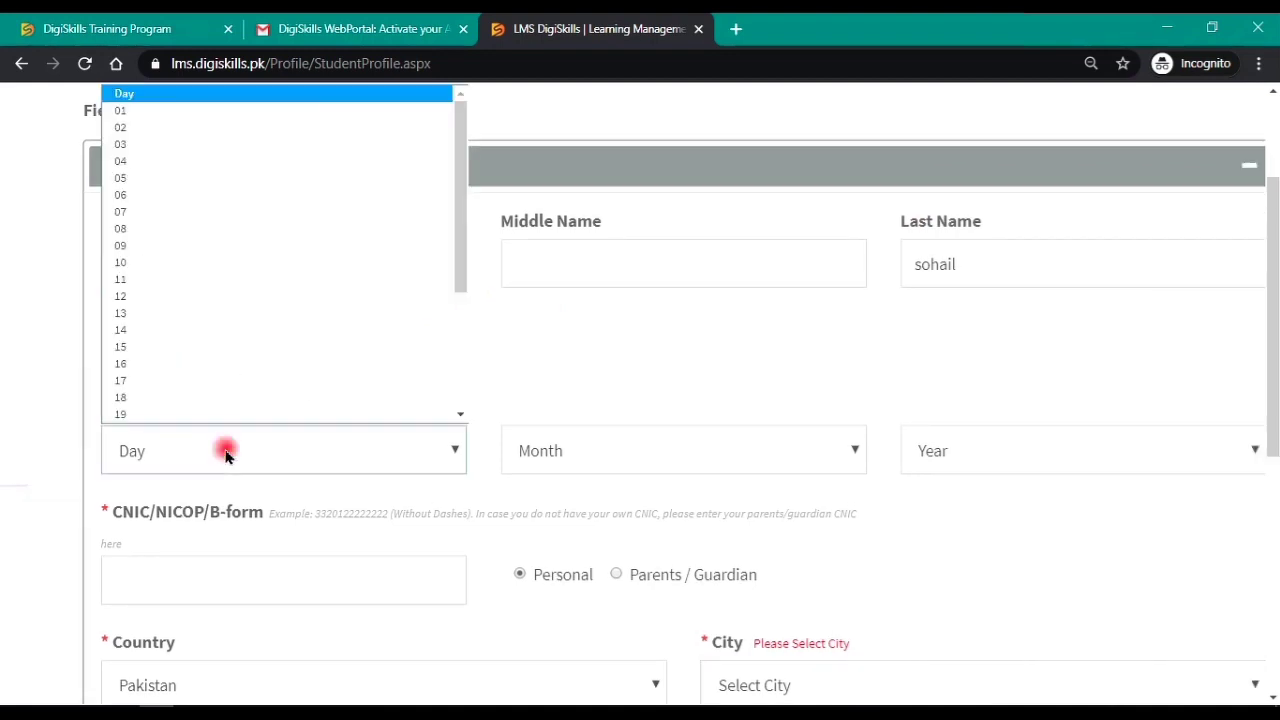
{"action": "key", "text": "1"}
{"action": "key", "text": "1"}
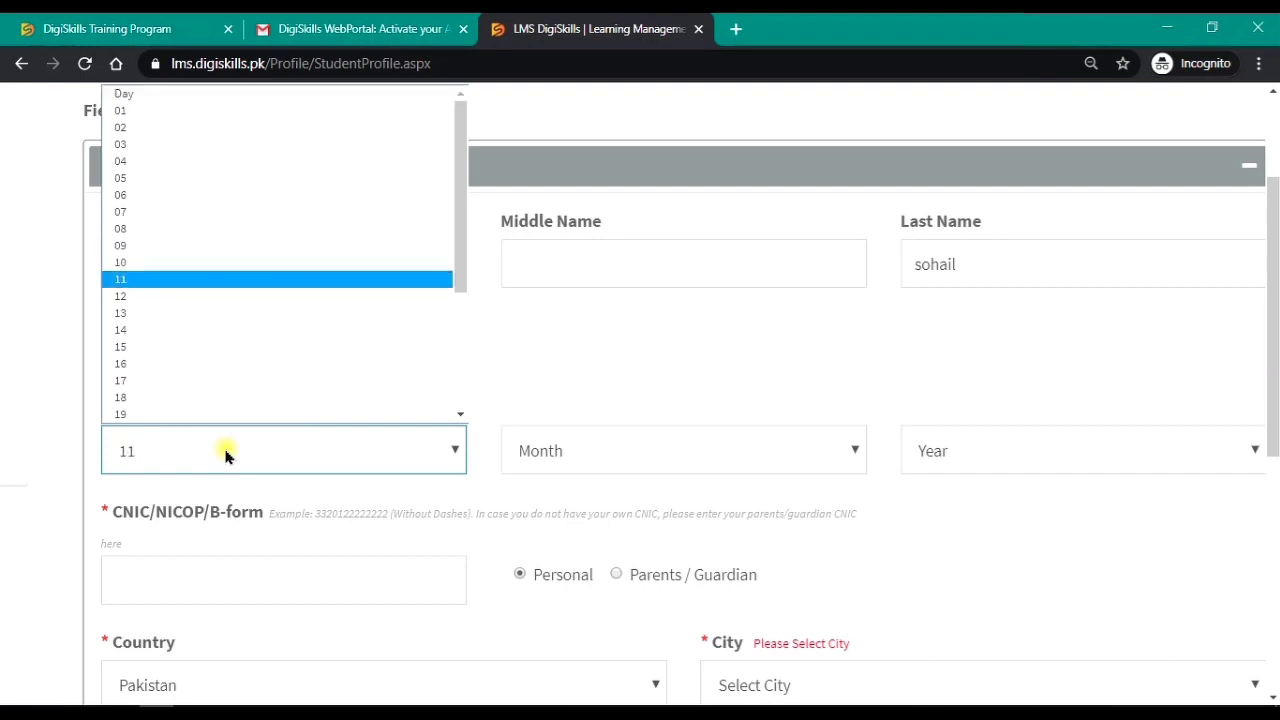
{"action": "left_click", "coordinate": [540, 462]}
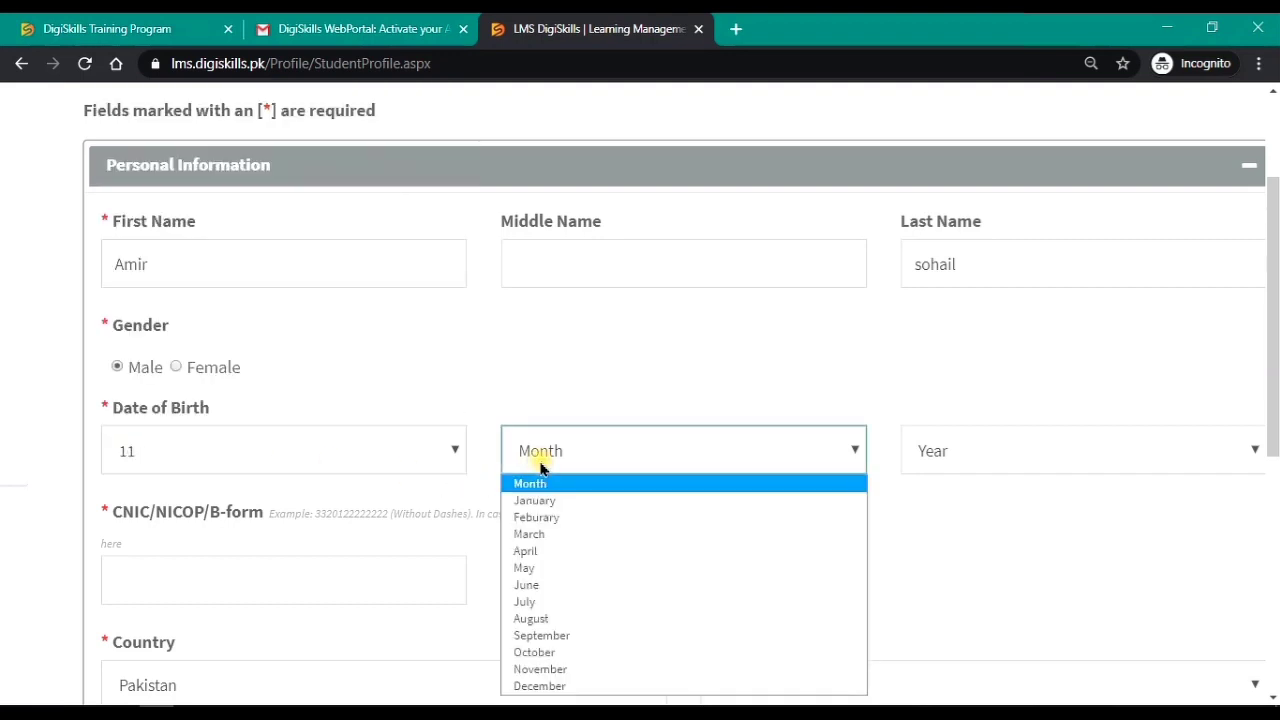
{"action": "left_click", "coordinate": [541, 502]}
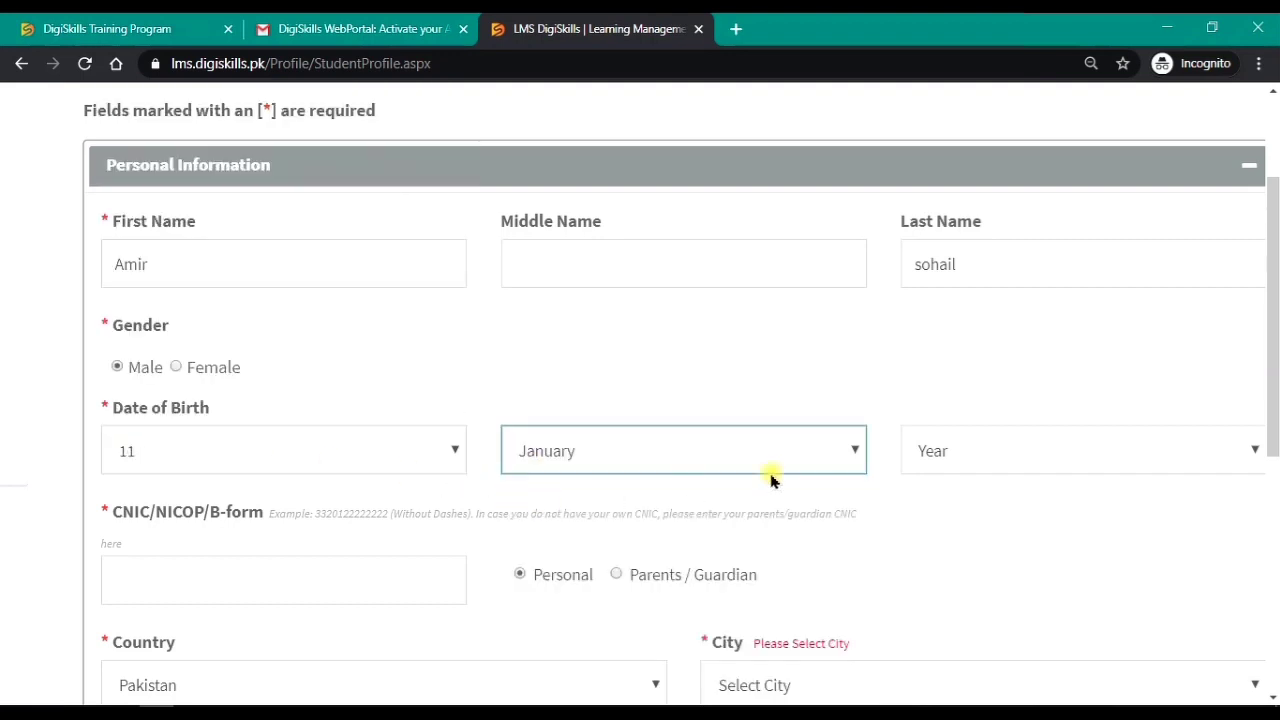
{"action": "left_click", "coordinate": [960, 446]}
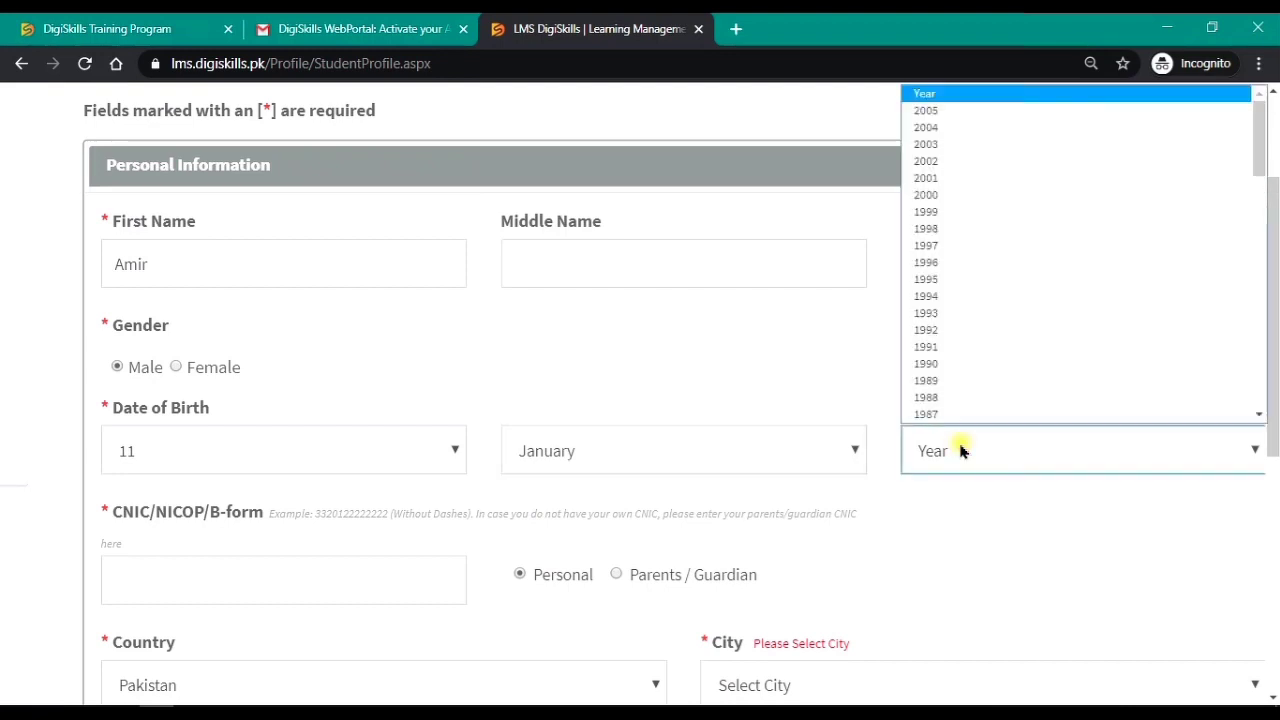
{"action": "type", "text": "1999"}
{"action": "right_click", "coordinate": [960, 451]}
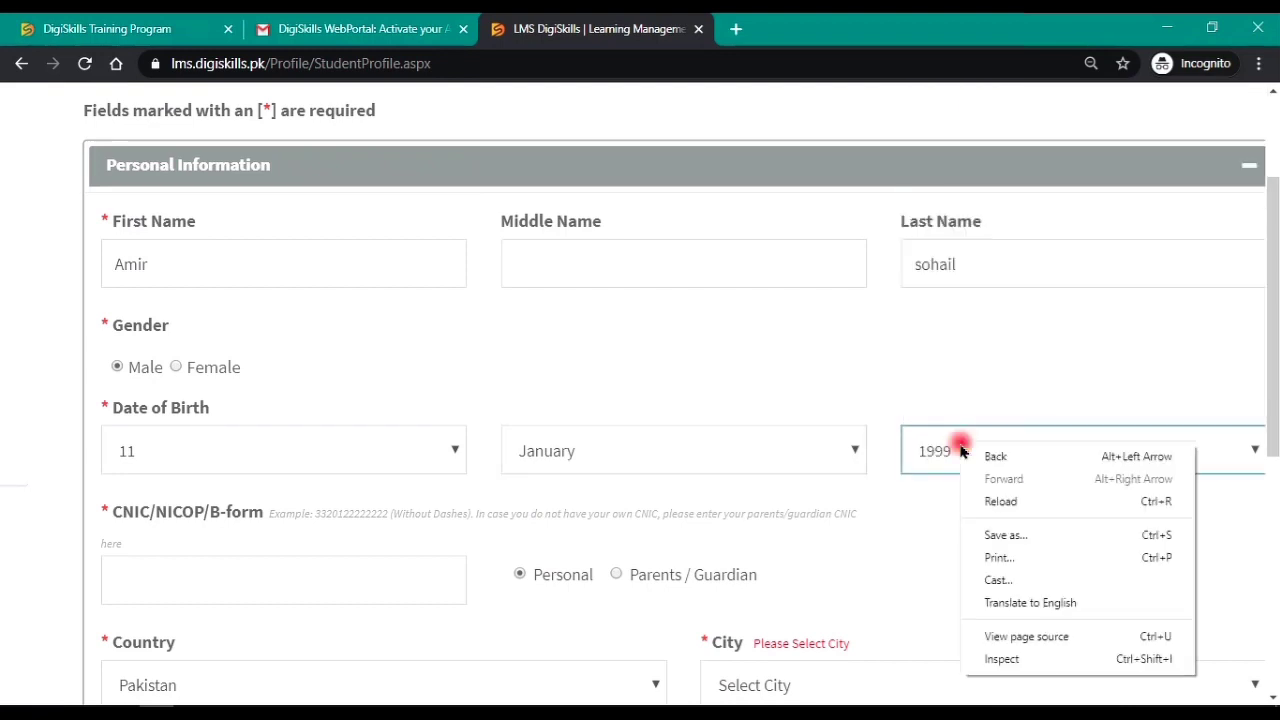
{"action": "scroll", "coordinate": [668, 535], "scroll_direction": "down", "scroll_amount": 3}
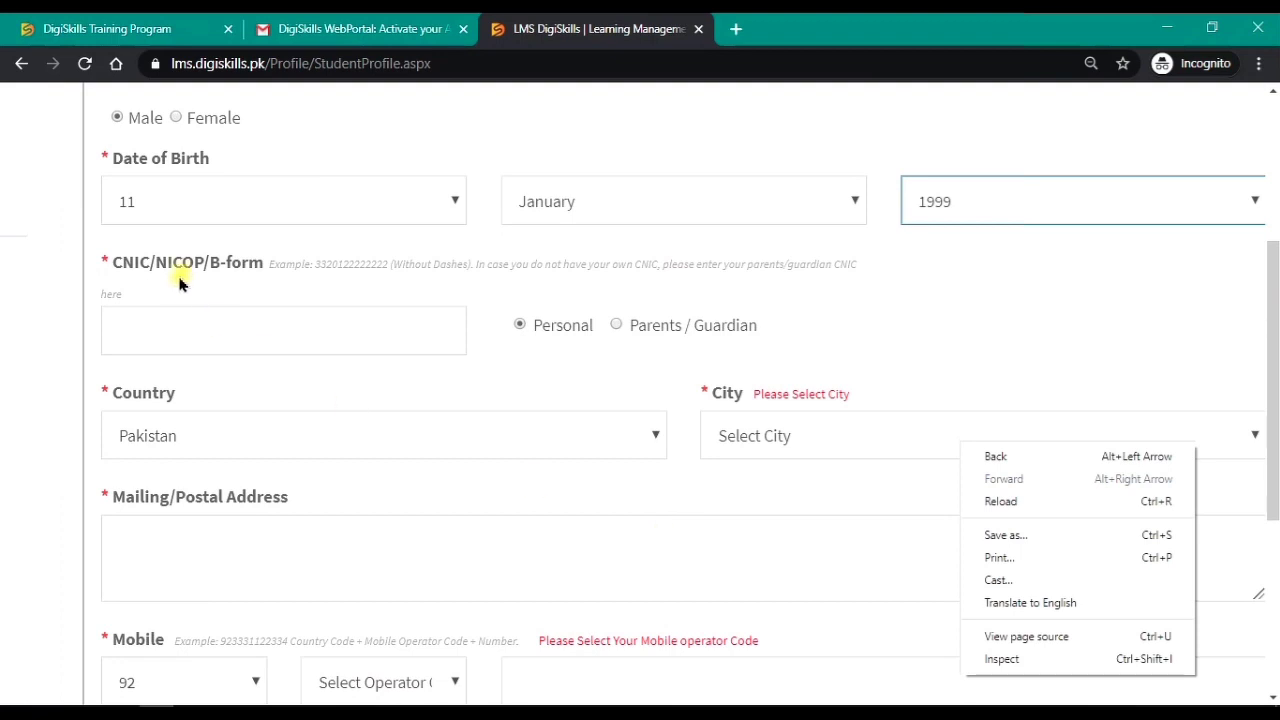
Step: Enter the CNIC/NICOP/B-form number and select Lahore as the city
{"action": "left_click", "coordinate": [183, 310]}
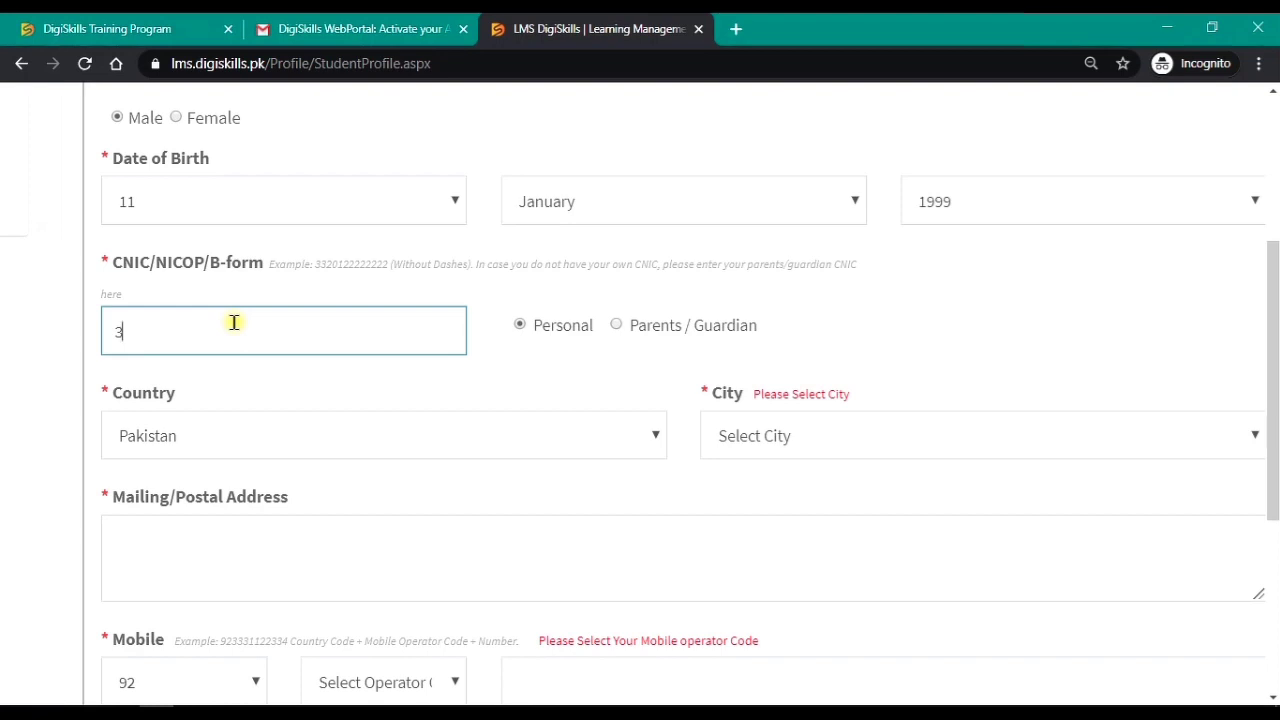
{"action": "scroll", "coordinate": [234, 322], "scroll_direction": "down", "scroll_amount": 1}
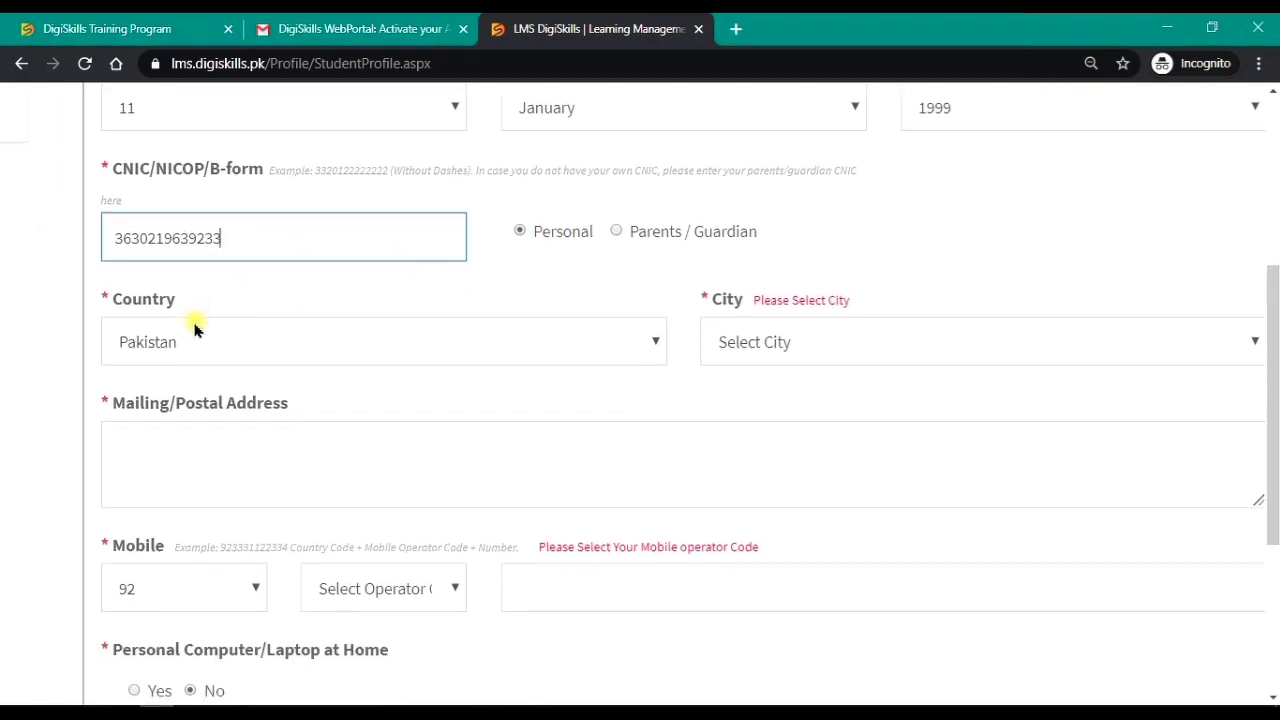
{"action": "left_click", "coordinate": [786, 340]}
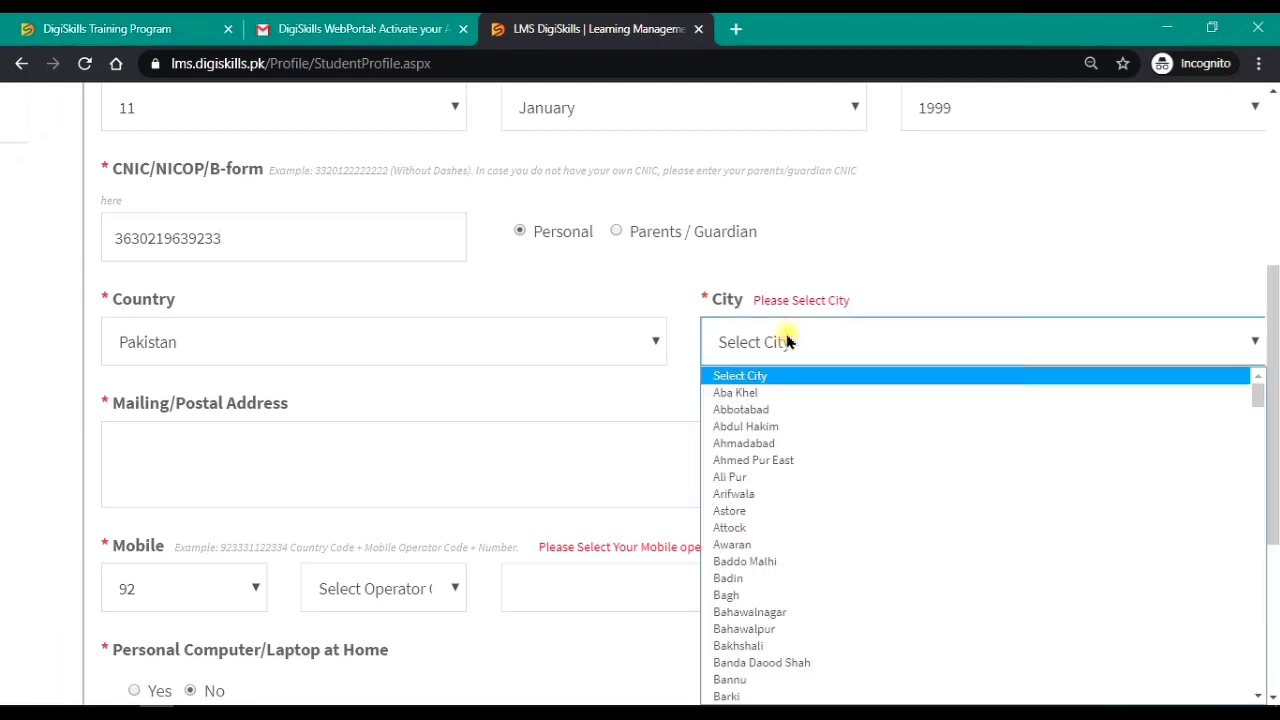
{"action": "key", "text": "l"}
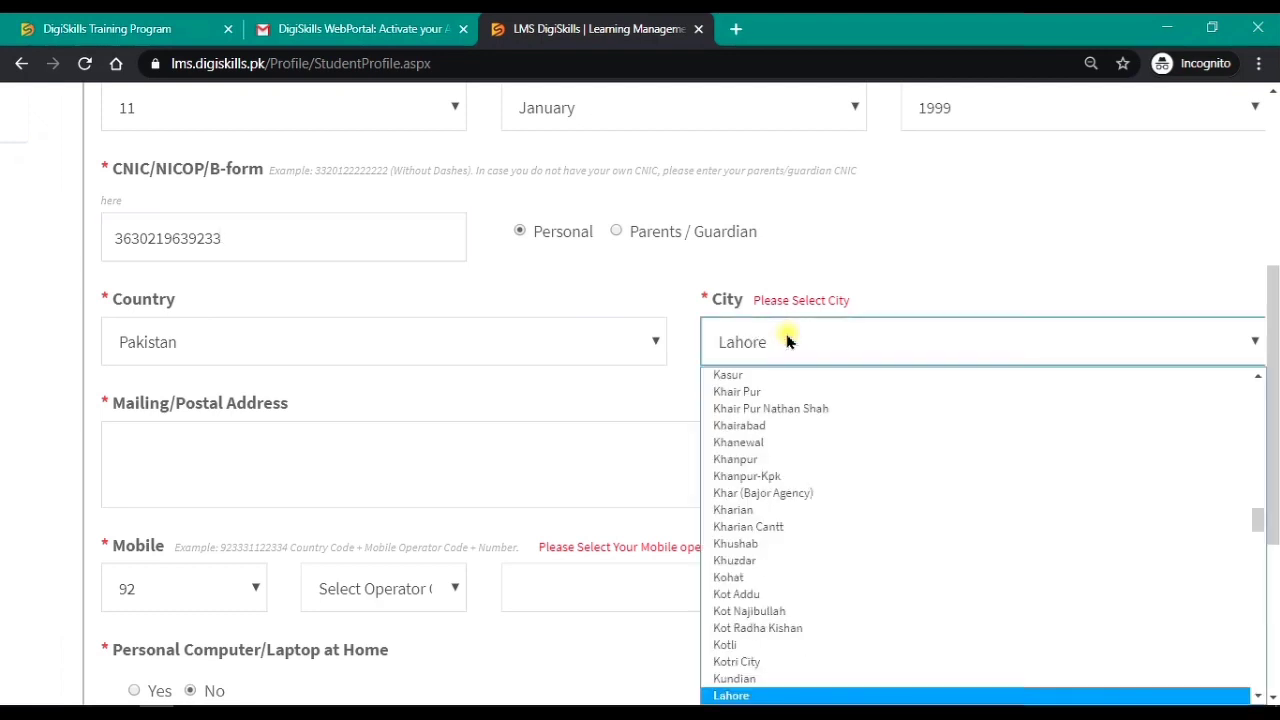
{"action": "left_click", "coordinate": [746, 694]}
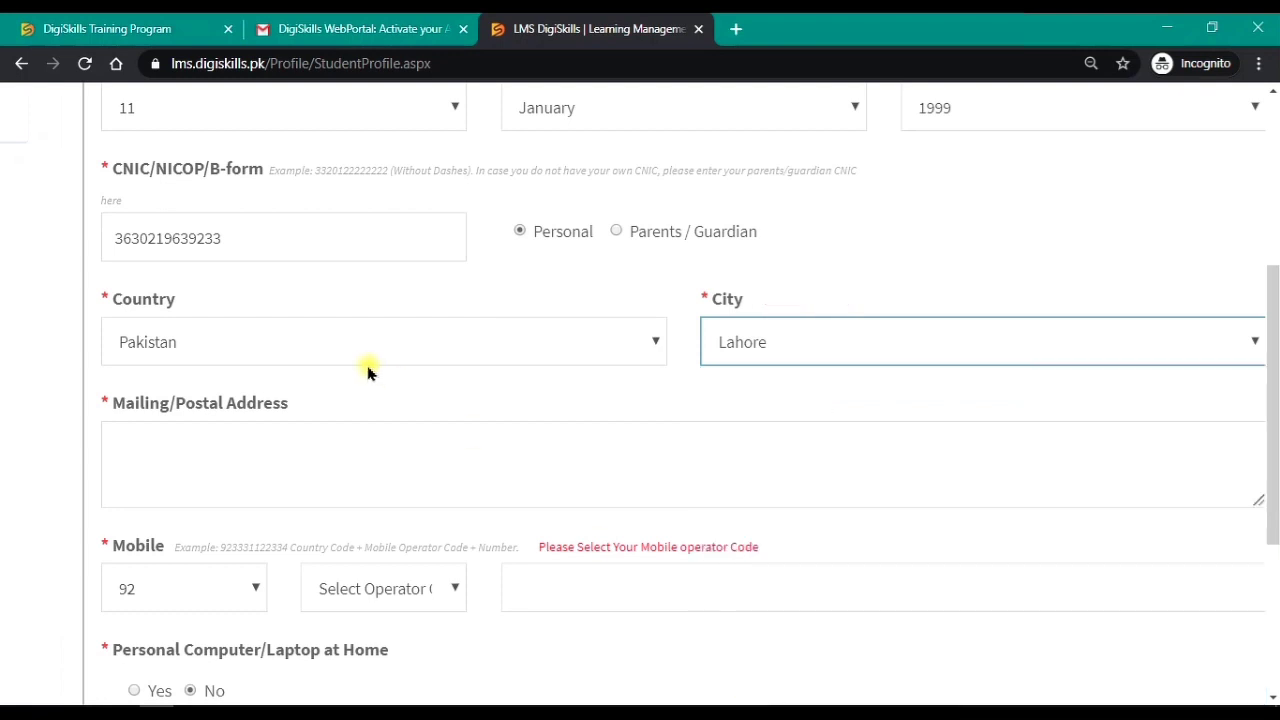
Step: Enter the mailing/postal address, fixing a mistyped final letter
{"action": "left_click", "coordinate": [359, 446]}
{"action": "scroll", "coordinate": [359, 446], "scroll_direction": "down", "scroll_amount": 3}
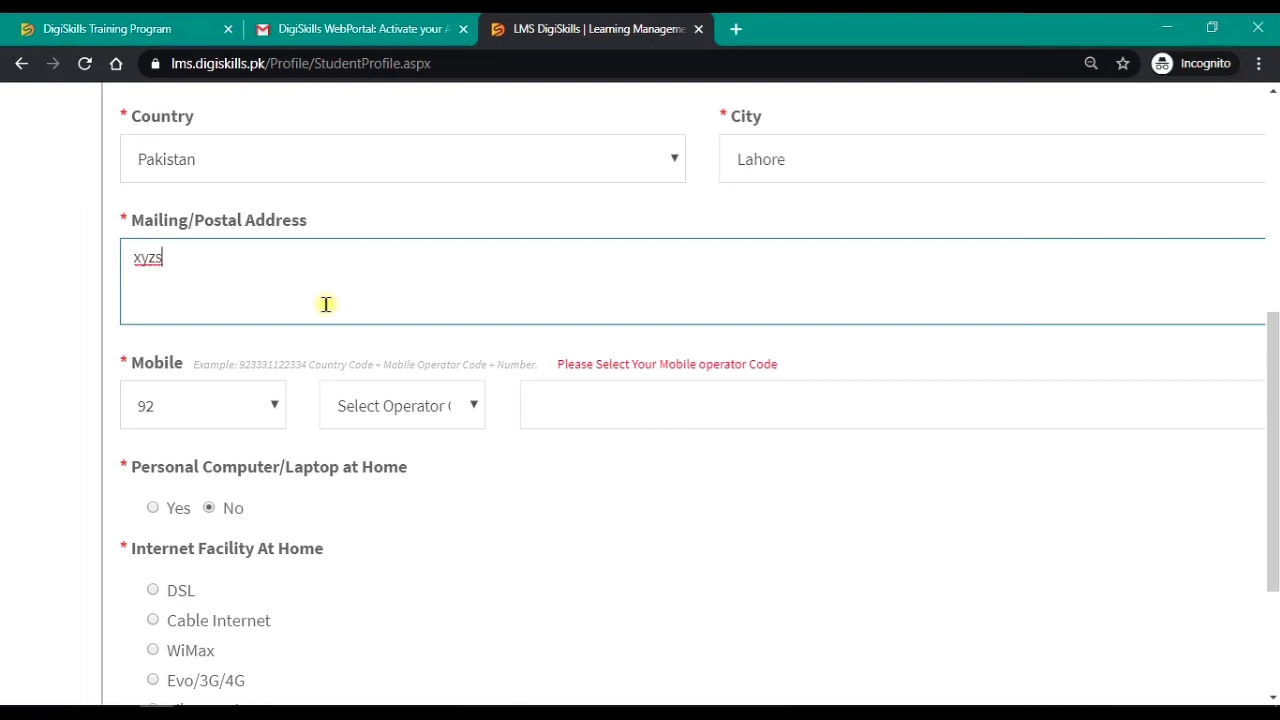
{"action": "key", "text": "BackSpace"}
{"action": "type", "text": "treet no 9"}
{"action": "scroll", "coordinate": [326, 304], "scroll_direction": "down", "scroll_amount": 1}
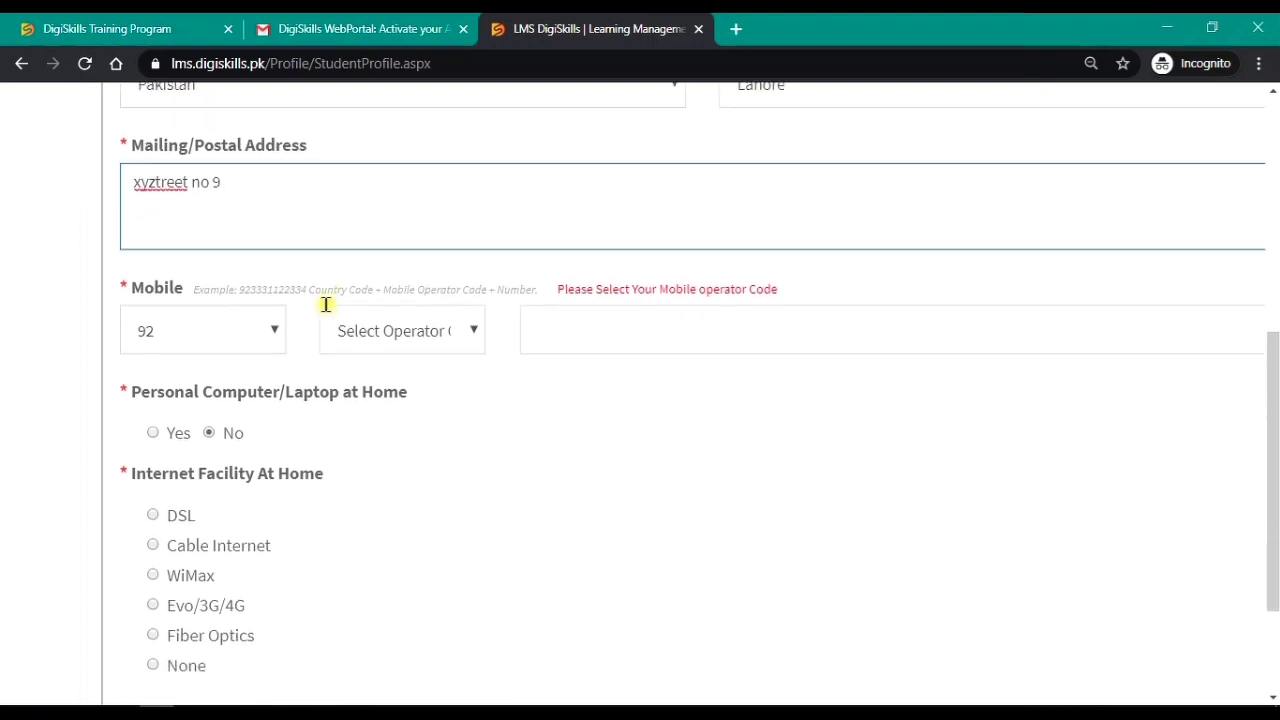
Step: Choose operator code 0311 and enter the mobile number
{"action": "left_click", "coordinate": [332, 308]}
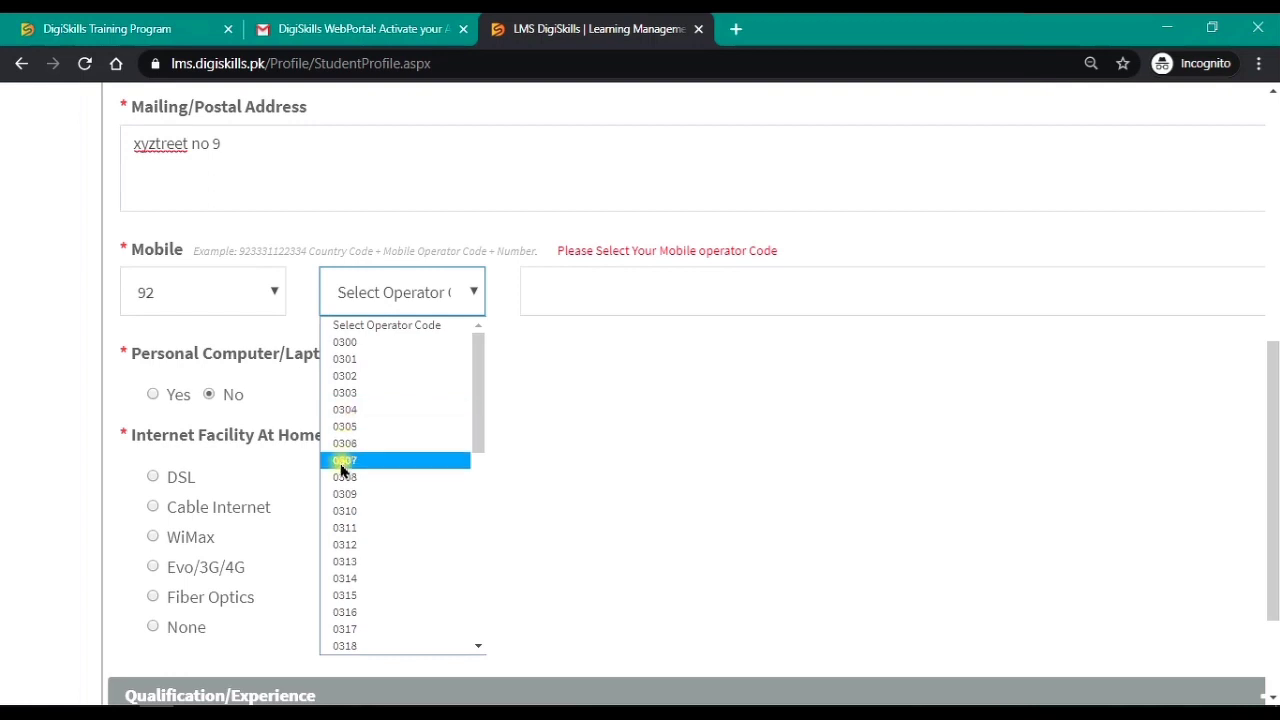
{"action": "left_click", "coordinate": [344, 528]}
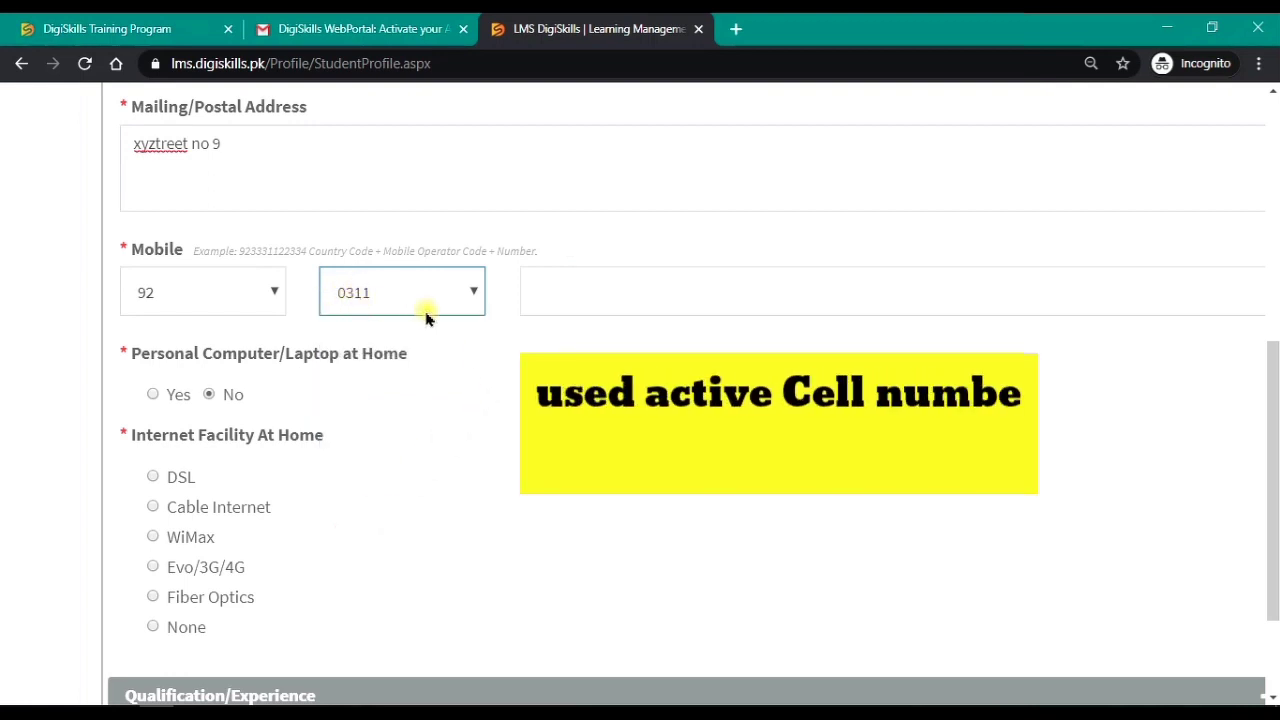
{"action": "left_click", "coordinate": [550, 293]}
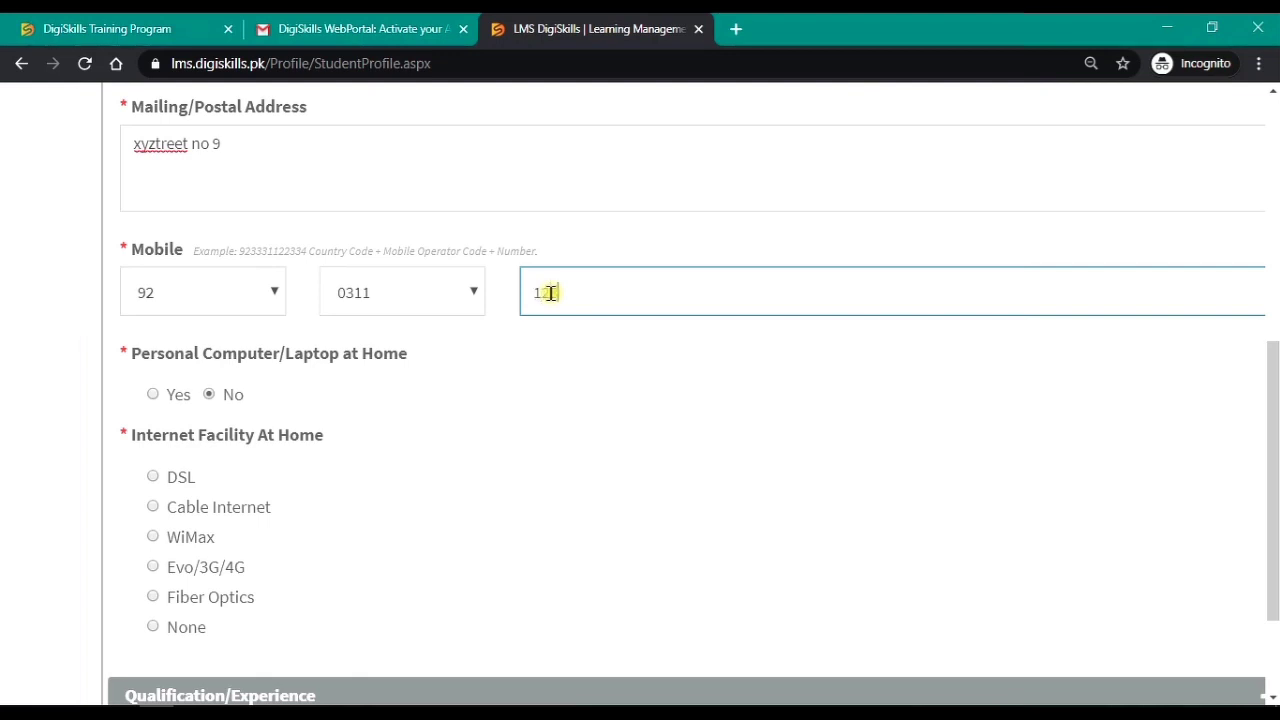
{"action": "type", "text": "1234567"}
Step: Answer Yes for a personal computer at home and choose DSL internet
{"action": "scroll", "coordinate": [550, 293], "scroll_direction": "down", "scroll_amount": 1}
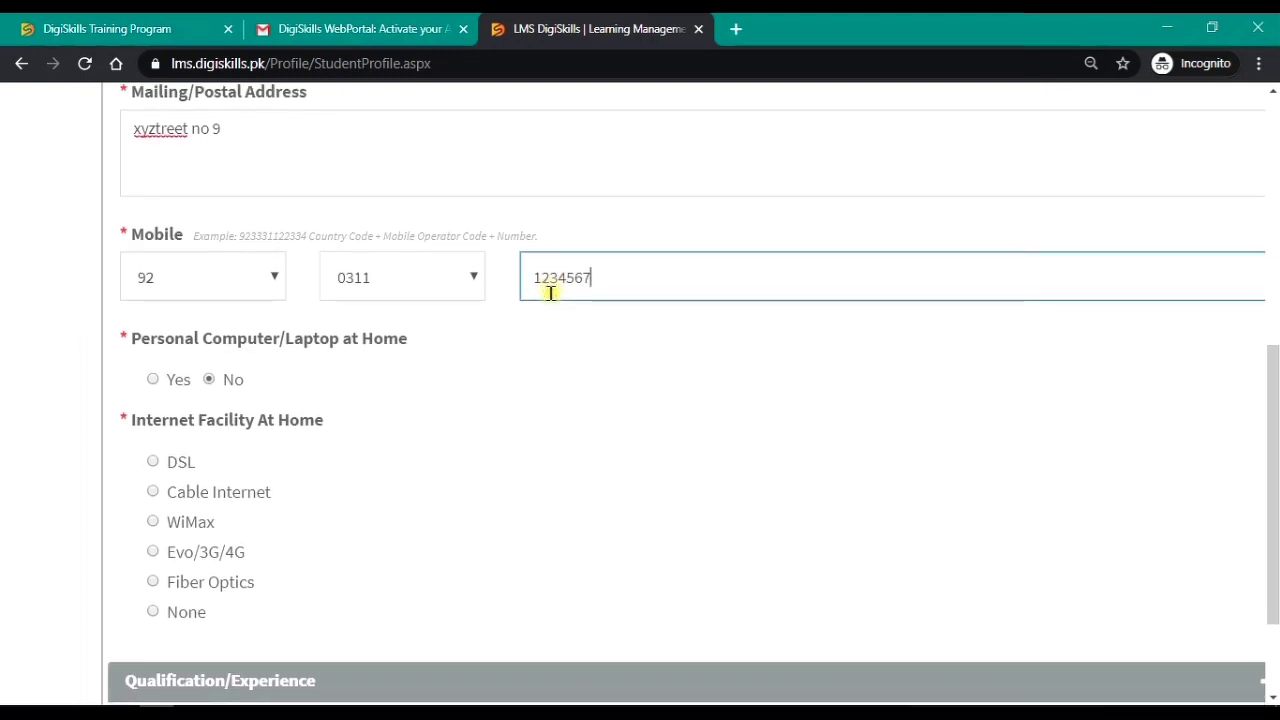
{"action": "scroll", "coordinate": [550, 292], "scroll_direction": "down", "scroll_amount": 1}
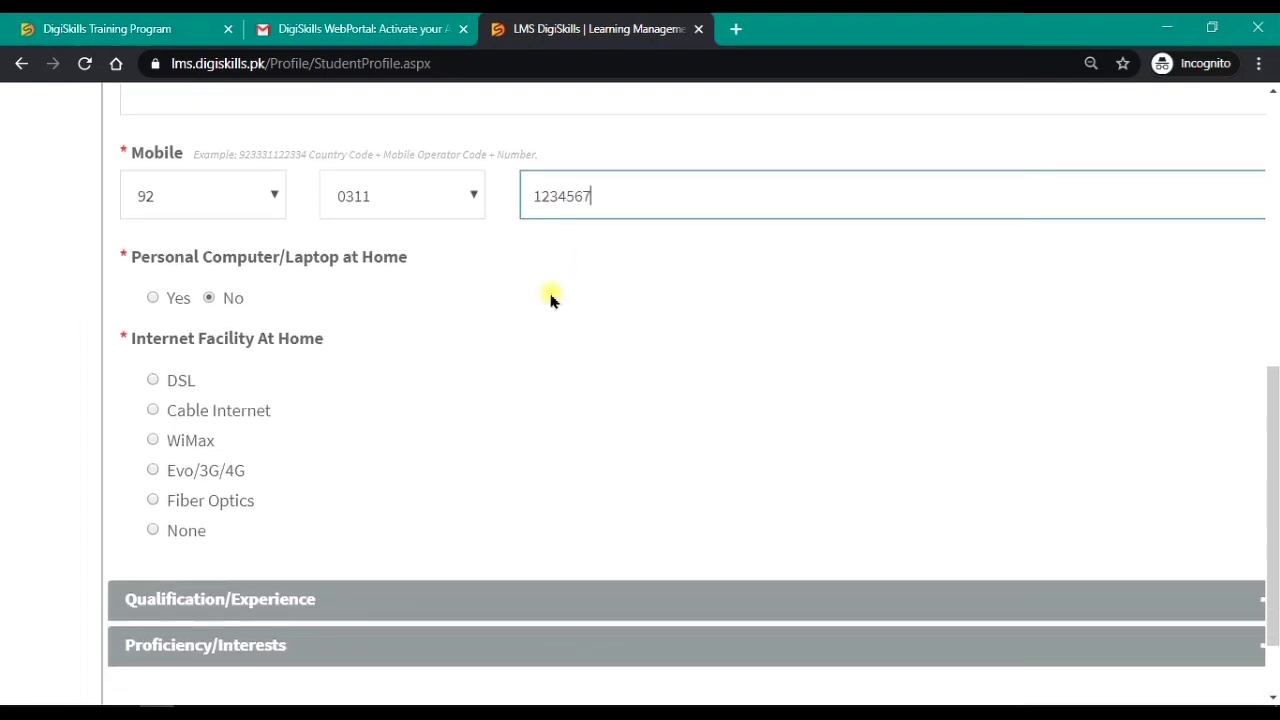
{"action": "left_click", "coordinate": [151, 302]}
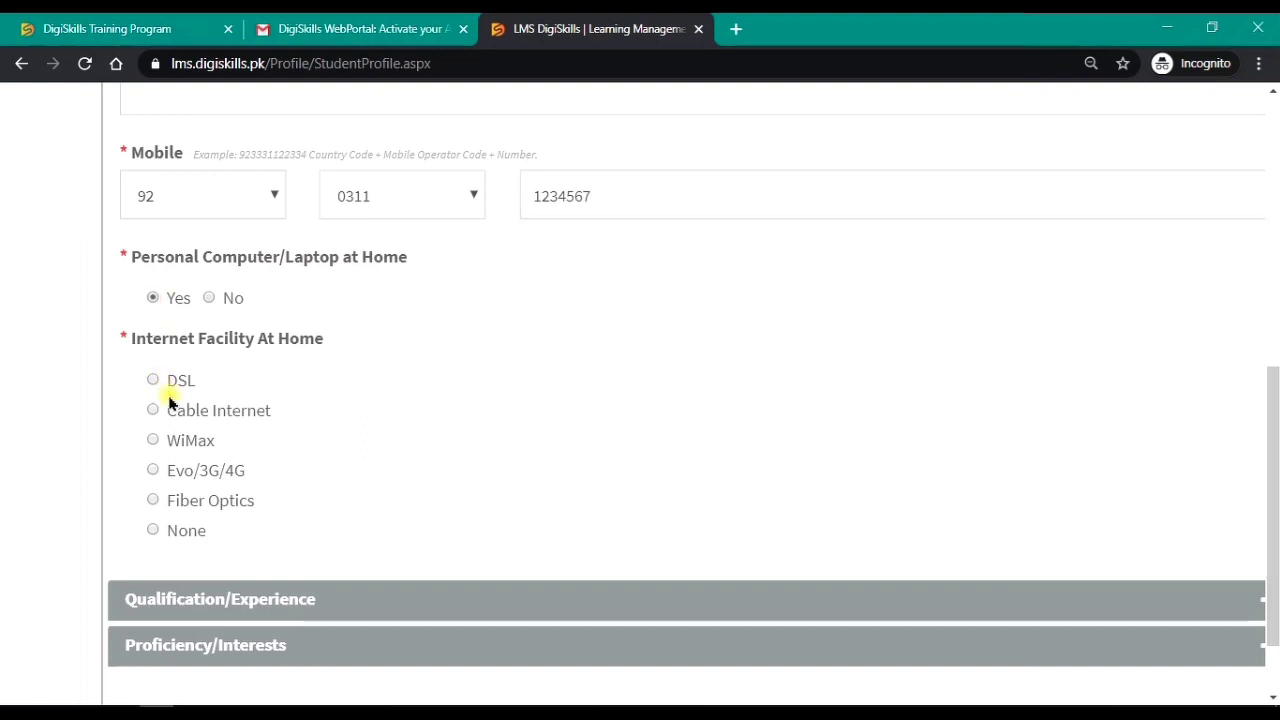
{"action": "scroll", "coordinate": [168, 400], "scroll_direction": "down", "scroll_amount": 2}
{"action": "scroll", "coordinate": [168, 400], "scroll_direction": "up", "scroll_amount": 1}
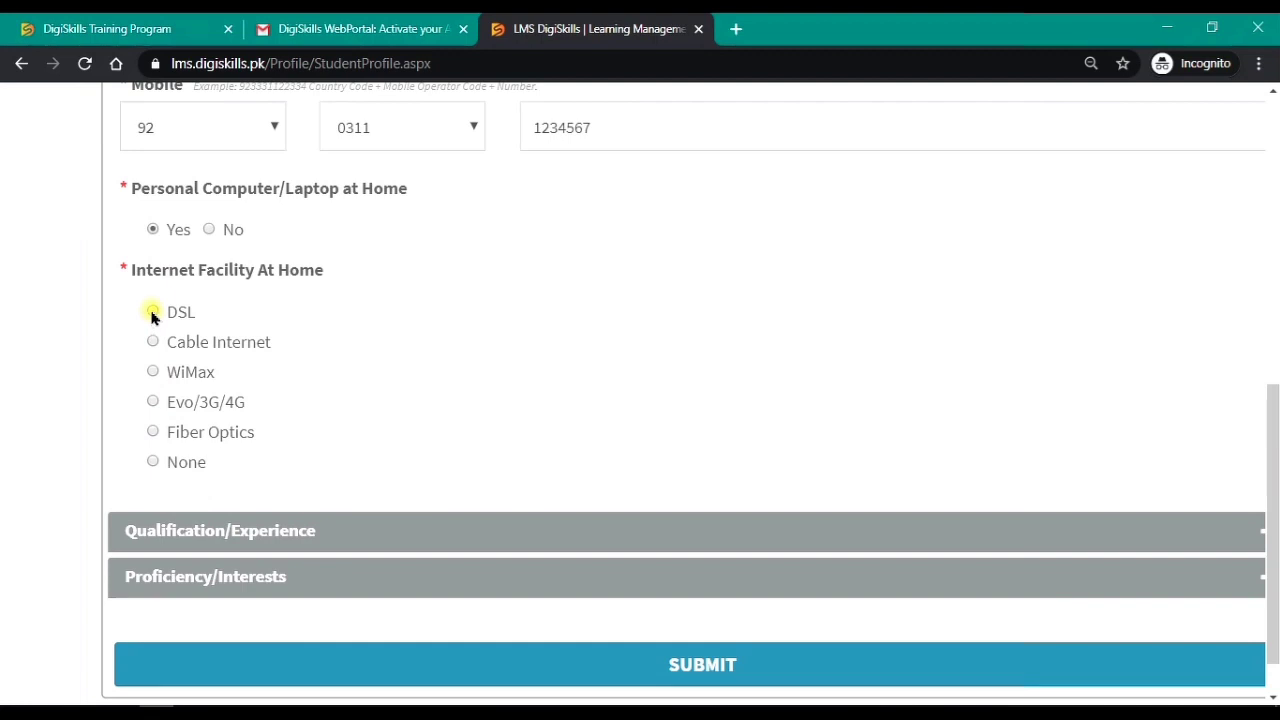
{"action": "left_click", "coordinate": [152, 313]}
{"action": "scroll", "coordinate": [152, 314], "scroll_direction": "down", "scroll_amount": 1}
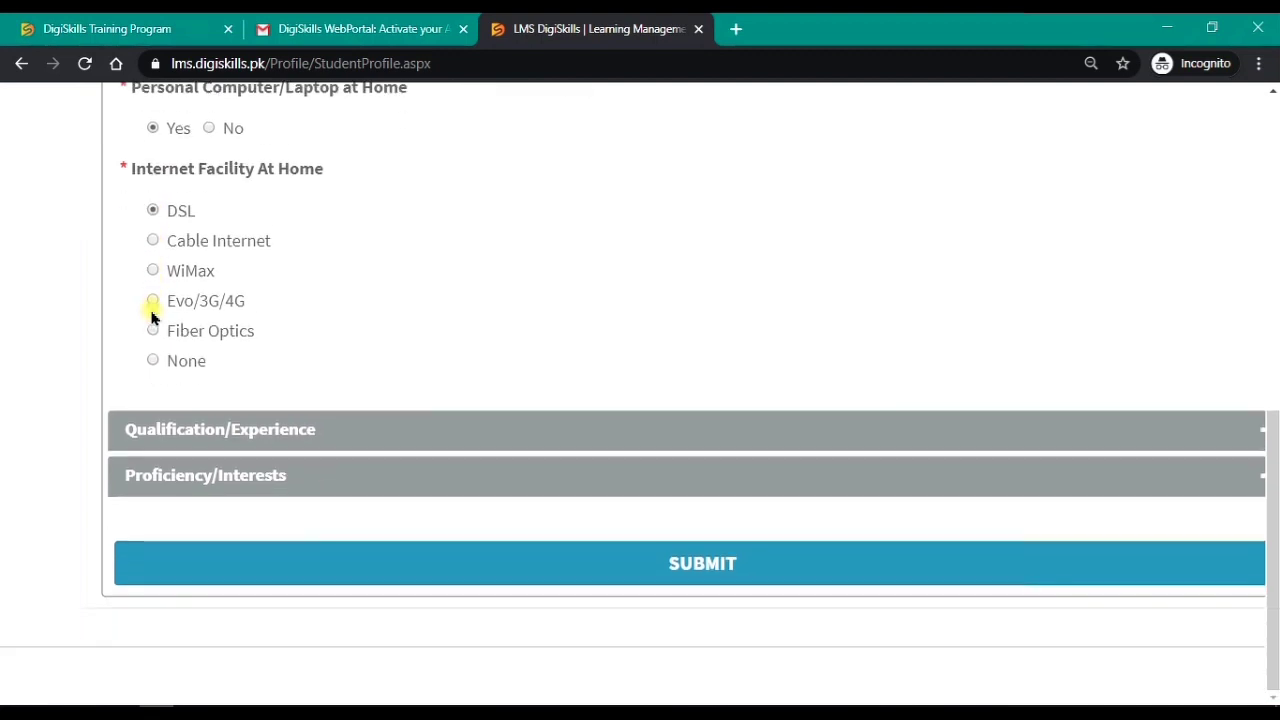
Step: Set highest qualification to Graduation with Engineering specialization
{"action": "left_click", "coordinate": [236, 428]}
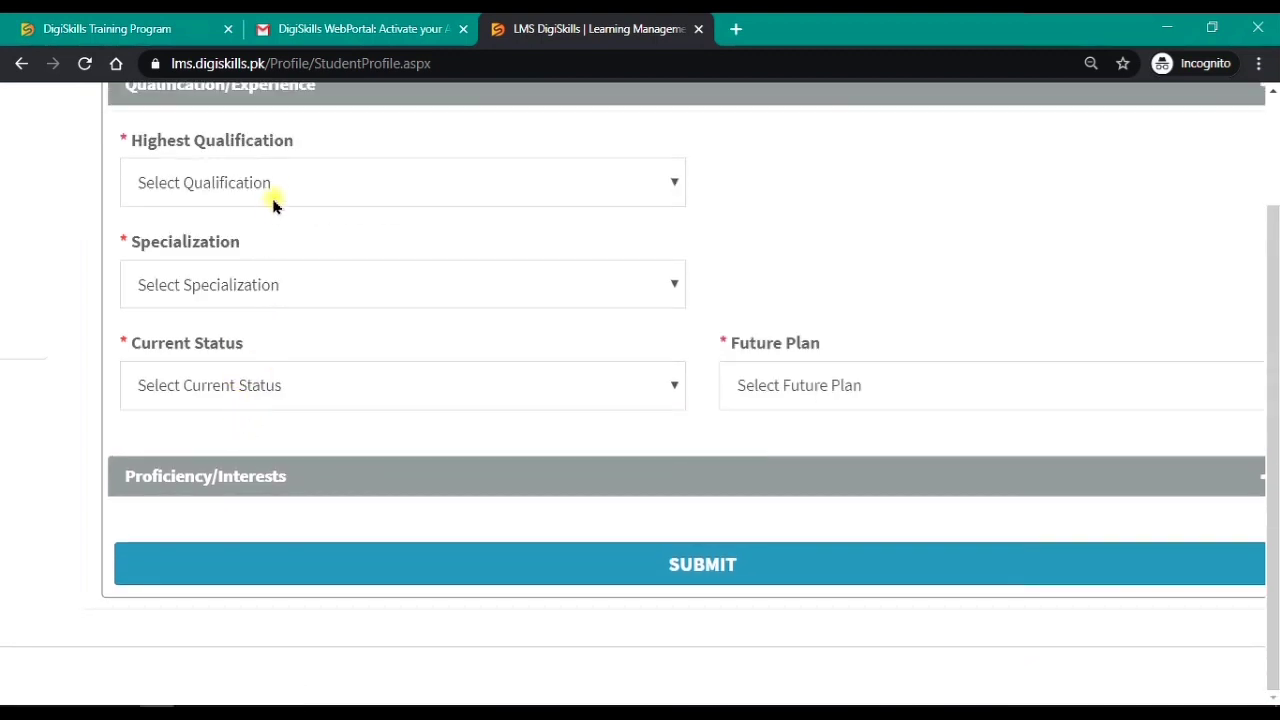
{"action": "left_click", "coordinate": [274, 188]}
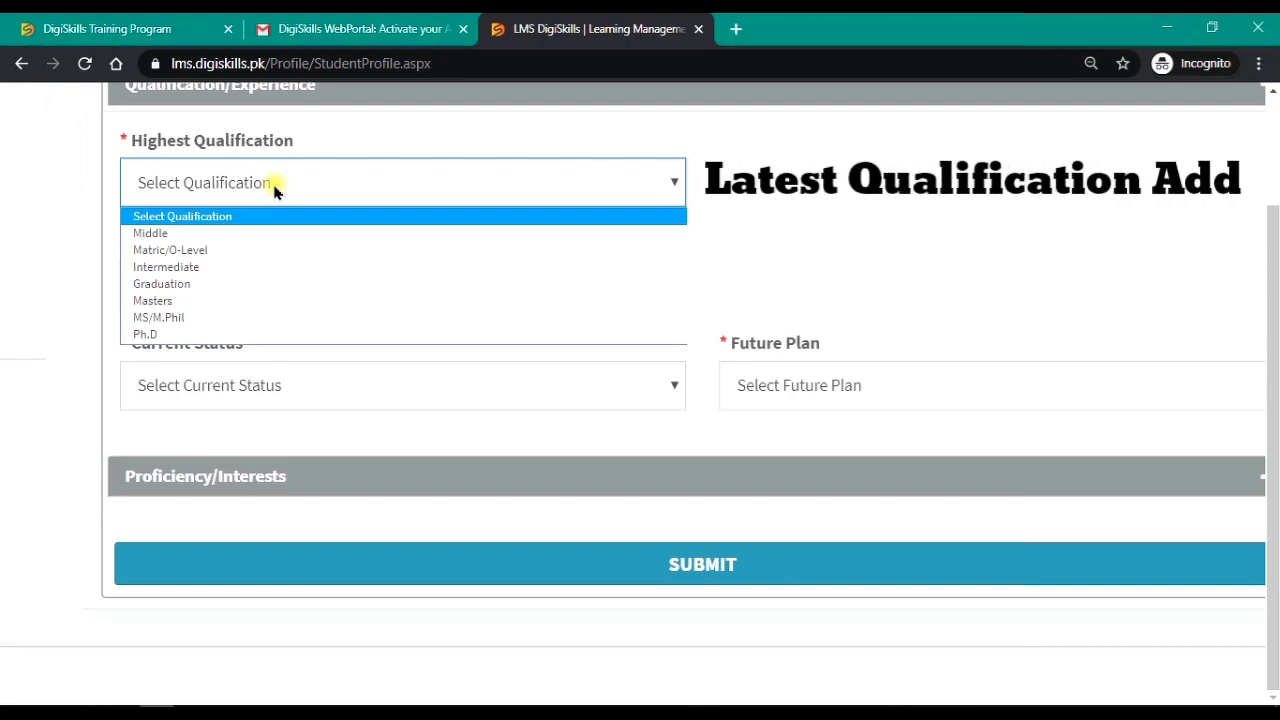
{"action": "left_click", "coordinate": [215, 284]}
{"action": "left_click", "coordinate": [214, 283]}
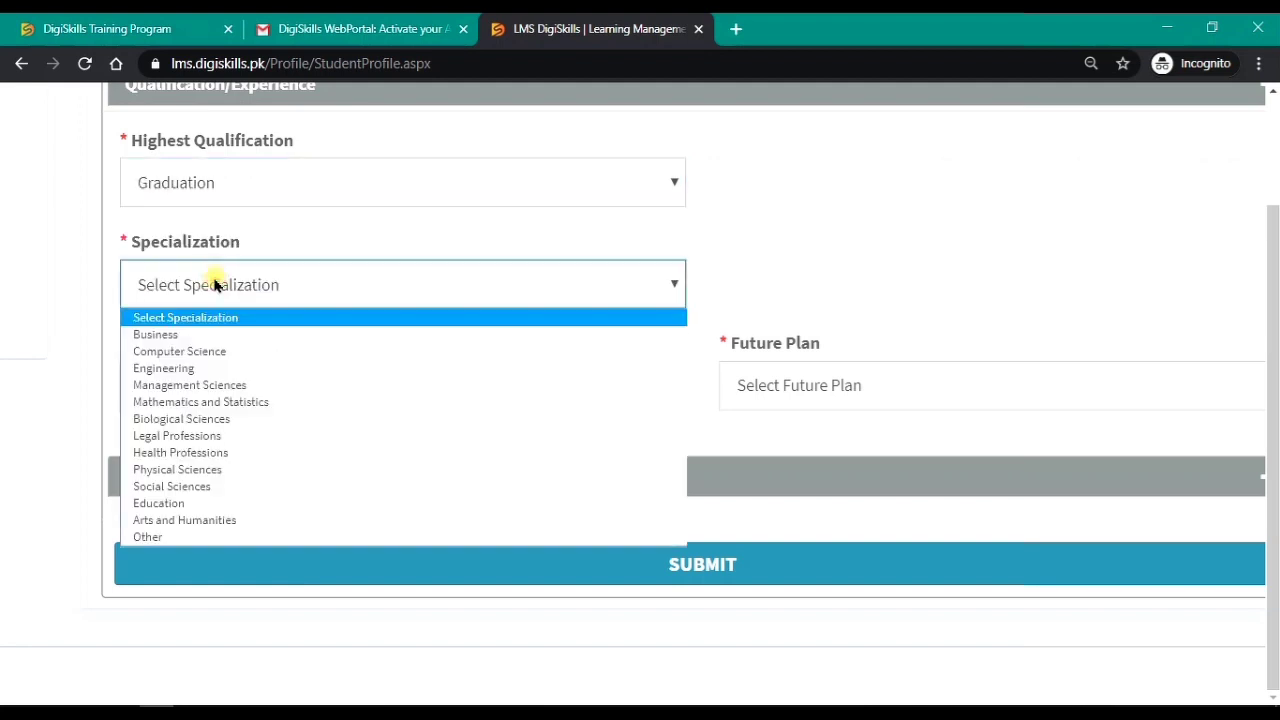
{"action": "left_click", "coordinate": [208, 369]}
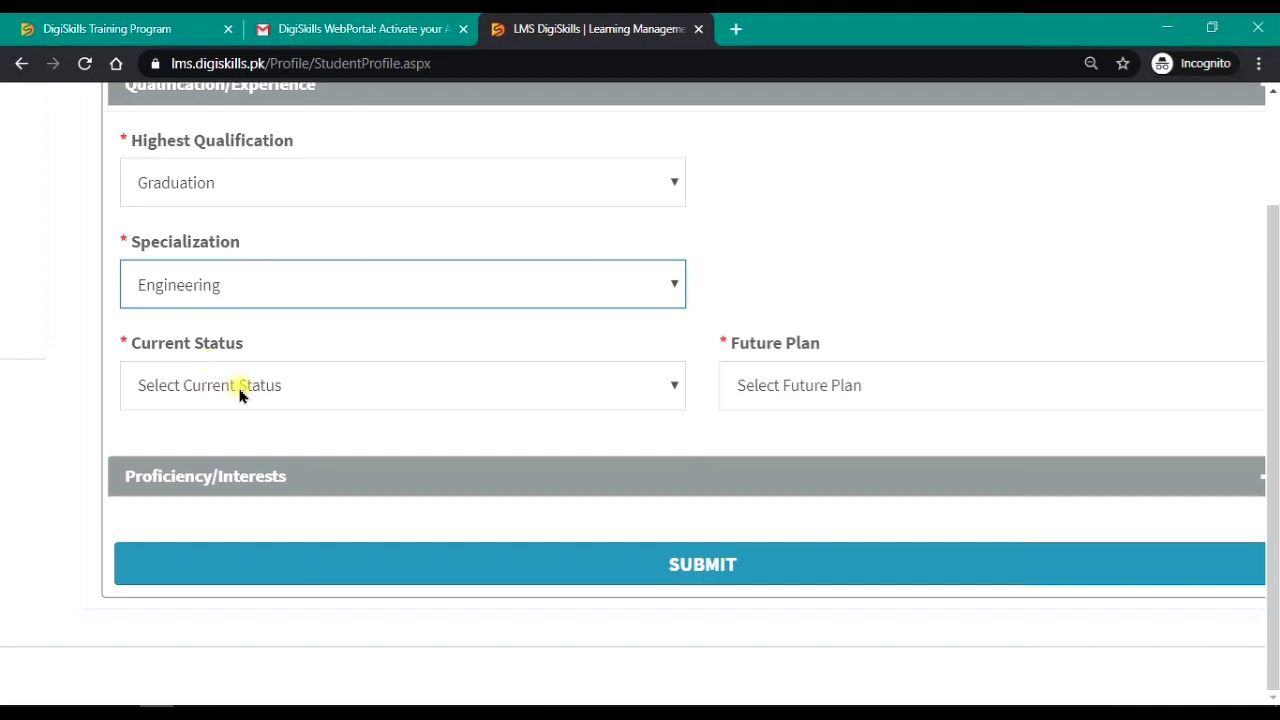
Step: Set current status to Student, future plan to Freelancing, and expand Proficiency/Interests
{"action": "left_click", "coordinate": [240, 392]}
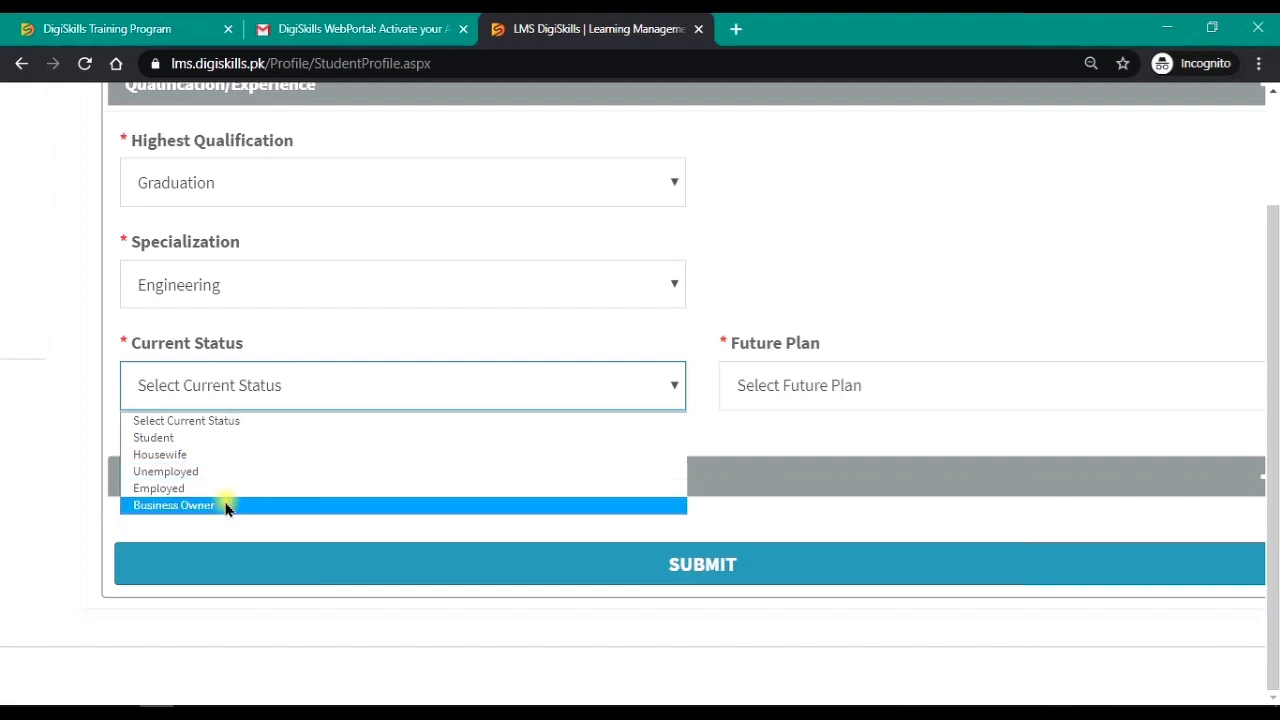
{"action": "left_click", "coordinate": [224, 438]}
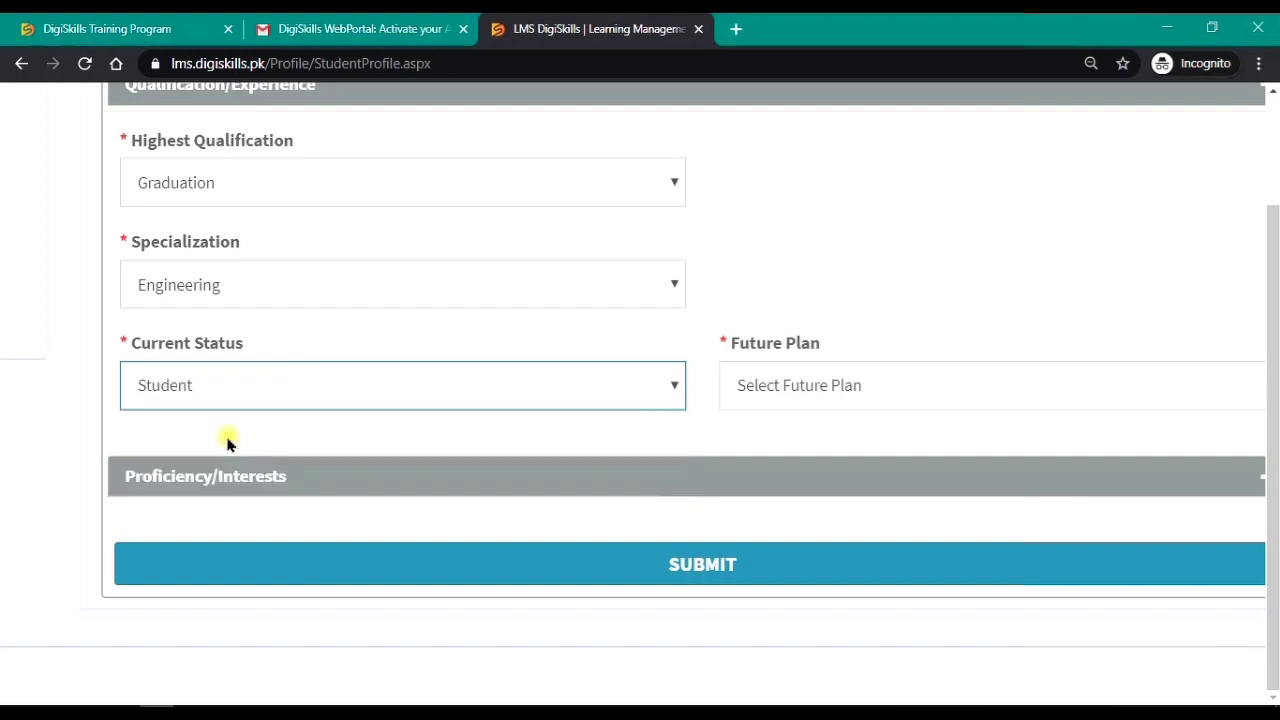
{"action": "left_click", "coordinate": [750, 385]}
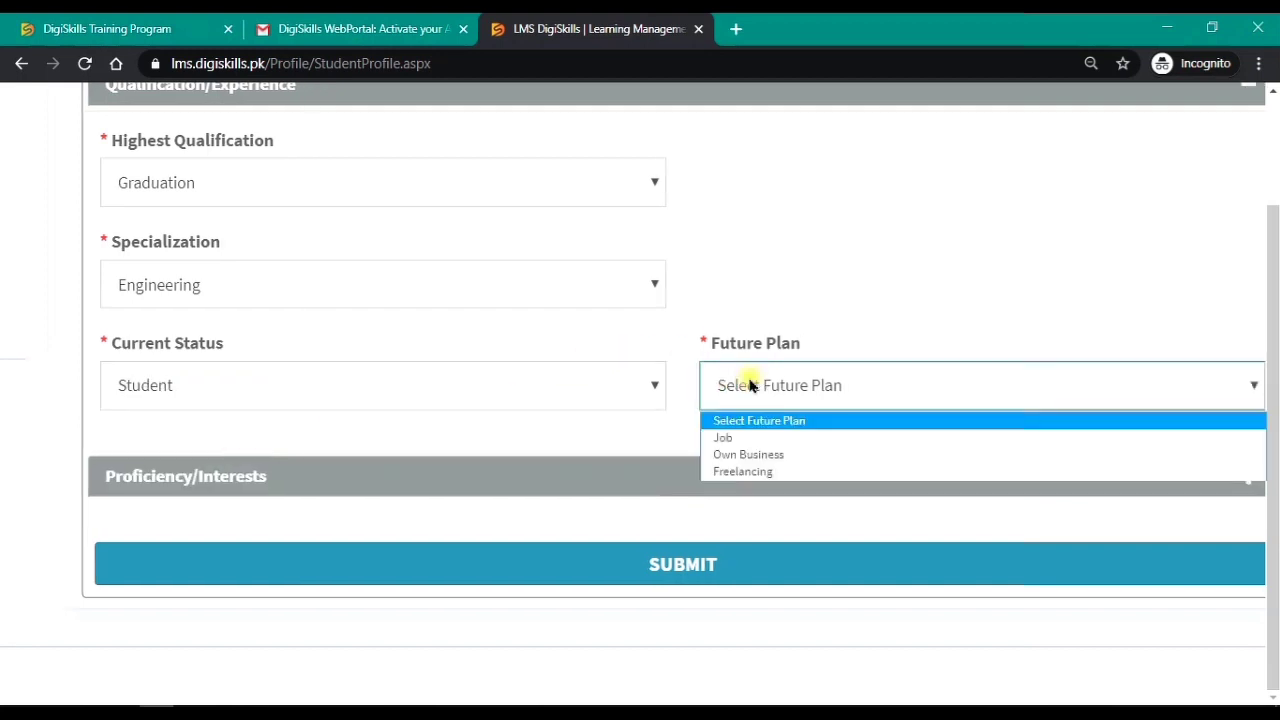
{"action": "left_click", "coordinate": [760, 471]}
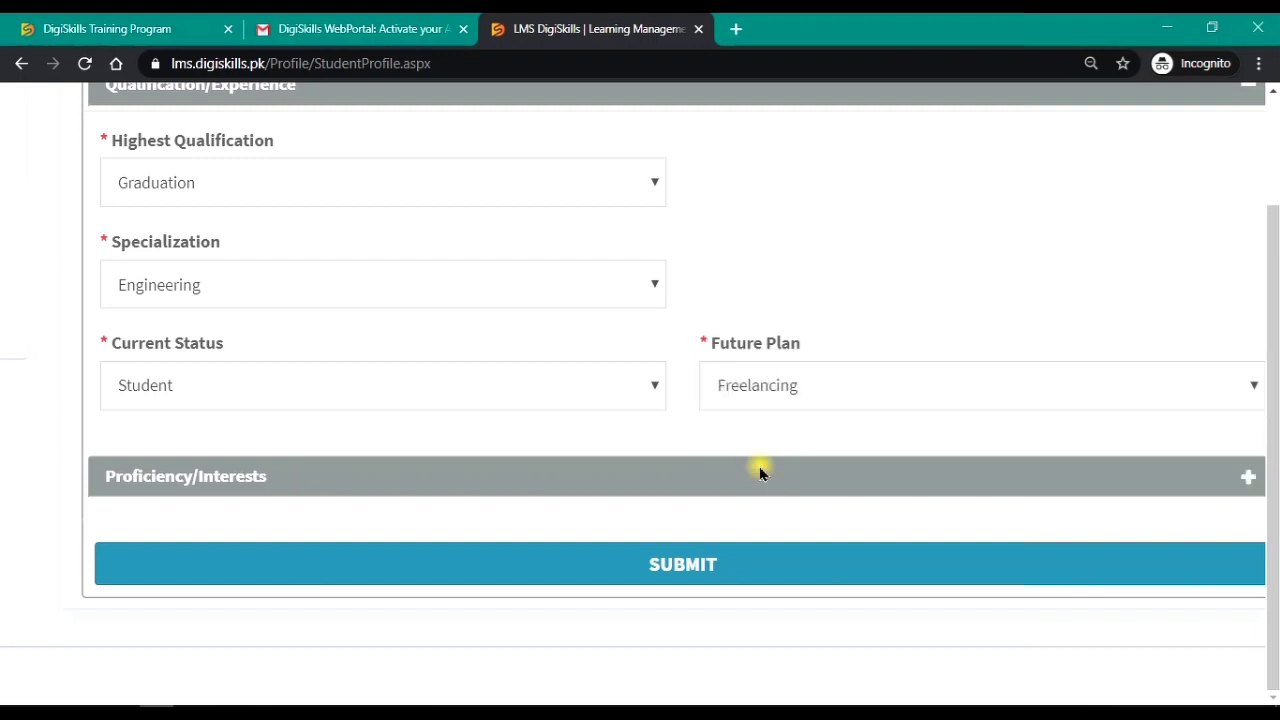
{"action": "left_click", "coordinate": [1250, 474]}
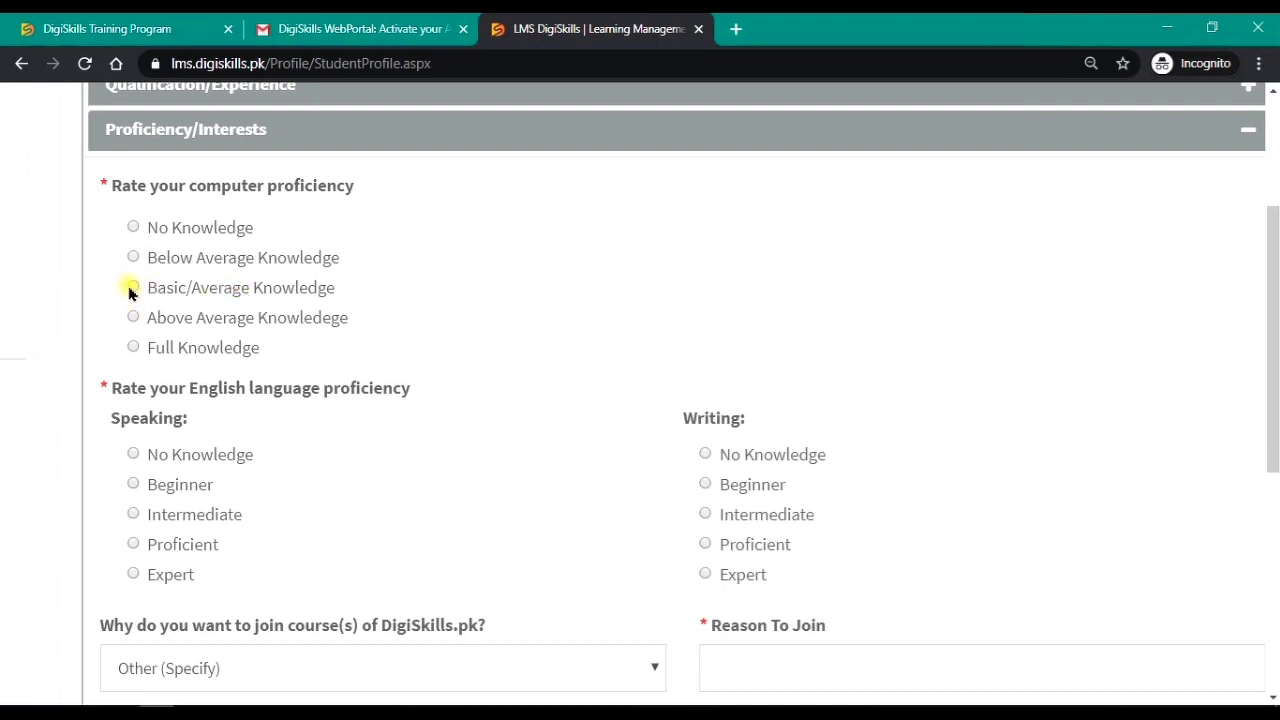
Step: Rate computer skills Basic/Average and English speaking and writing Intermediate
{"action": "left_click", "coordinate": [131, 289]}
{"action": "scroll", "coordinate": [131, 291], "scroll_direction": "down", "scroll_amount": 2}
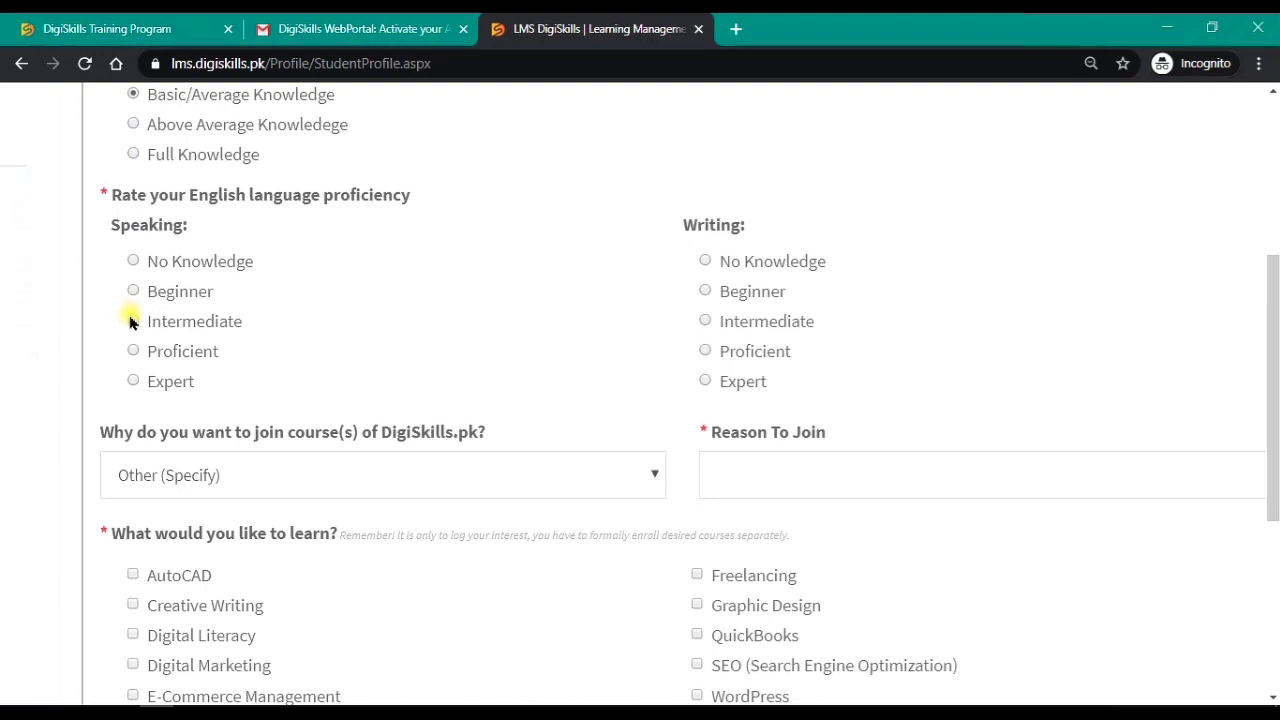
{"action": "left_click", "coordinate": [132, 321]}
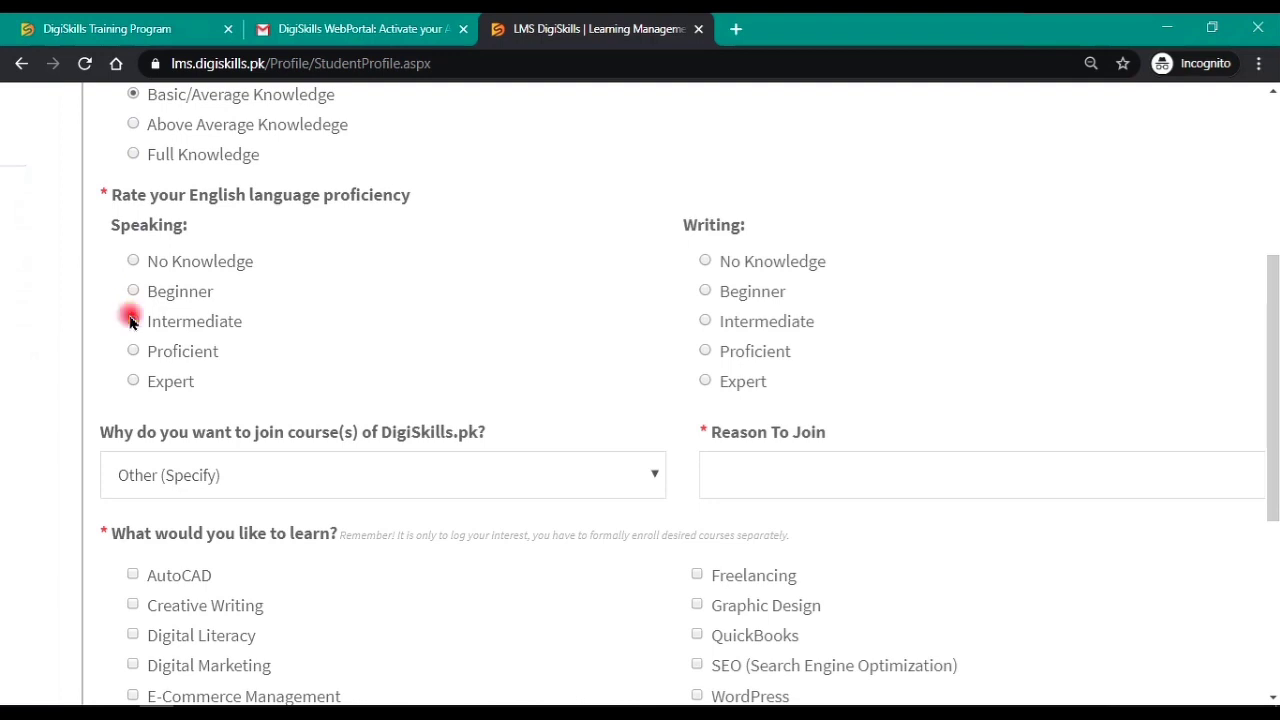
{"action": "left_click", "coordinate": [706, 321]}
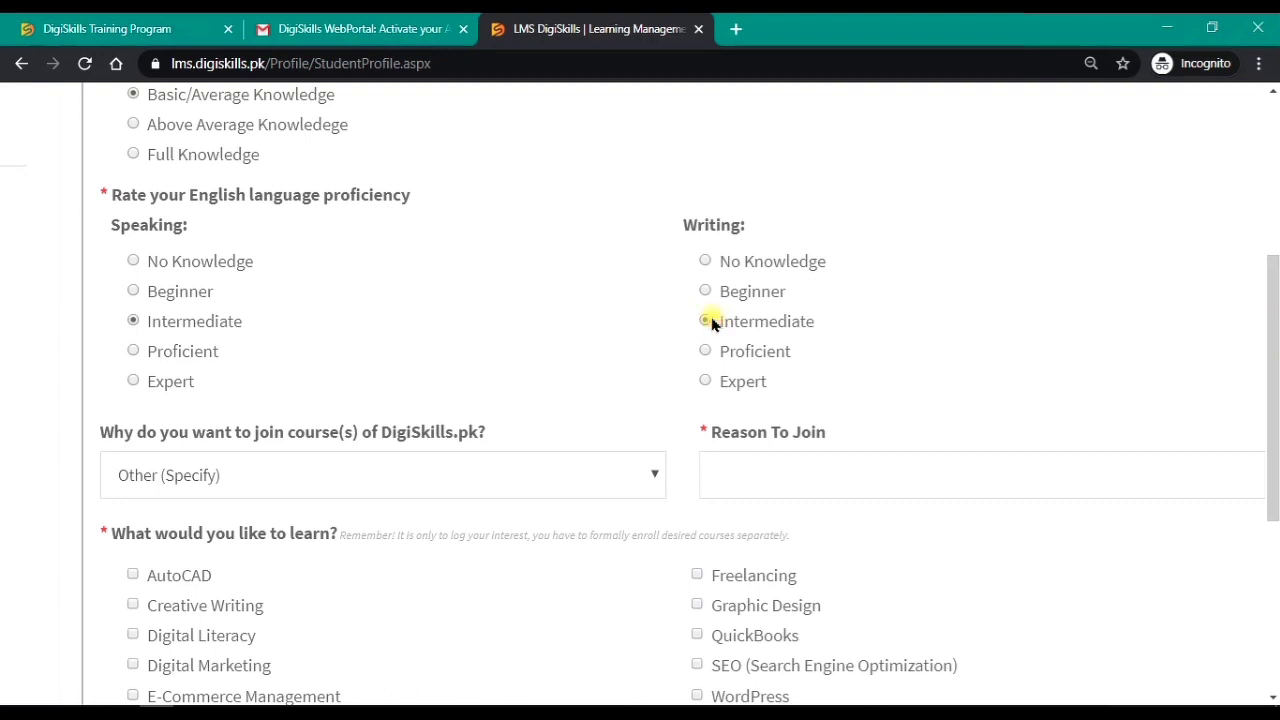
{"action": "scroll", "coordinate": [712, 325], "scroll_direction": "down", "scroll_amount": 2}
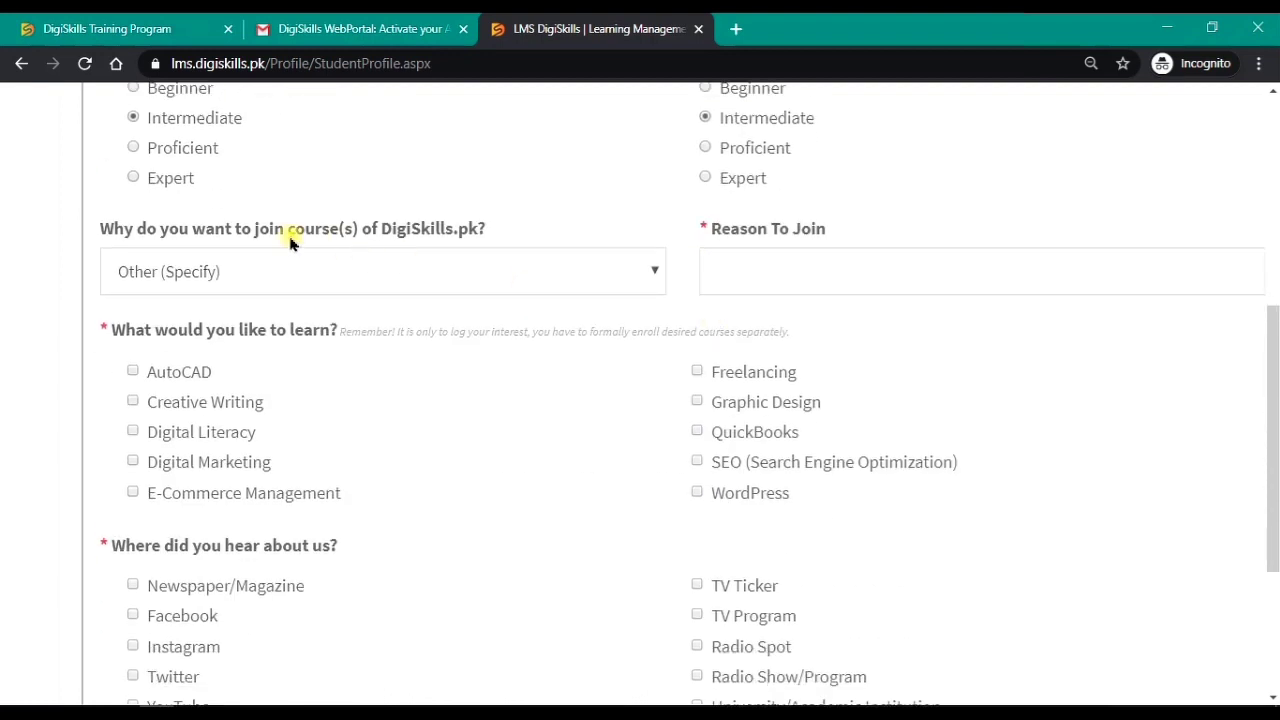
Step: Choose To find employment and tick Freelancing, Graphic Design, QuickBooks and WordPress courses
{"action": "left_click", "coordinate": [411, 266]}
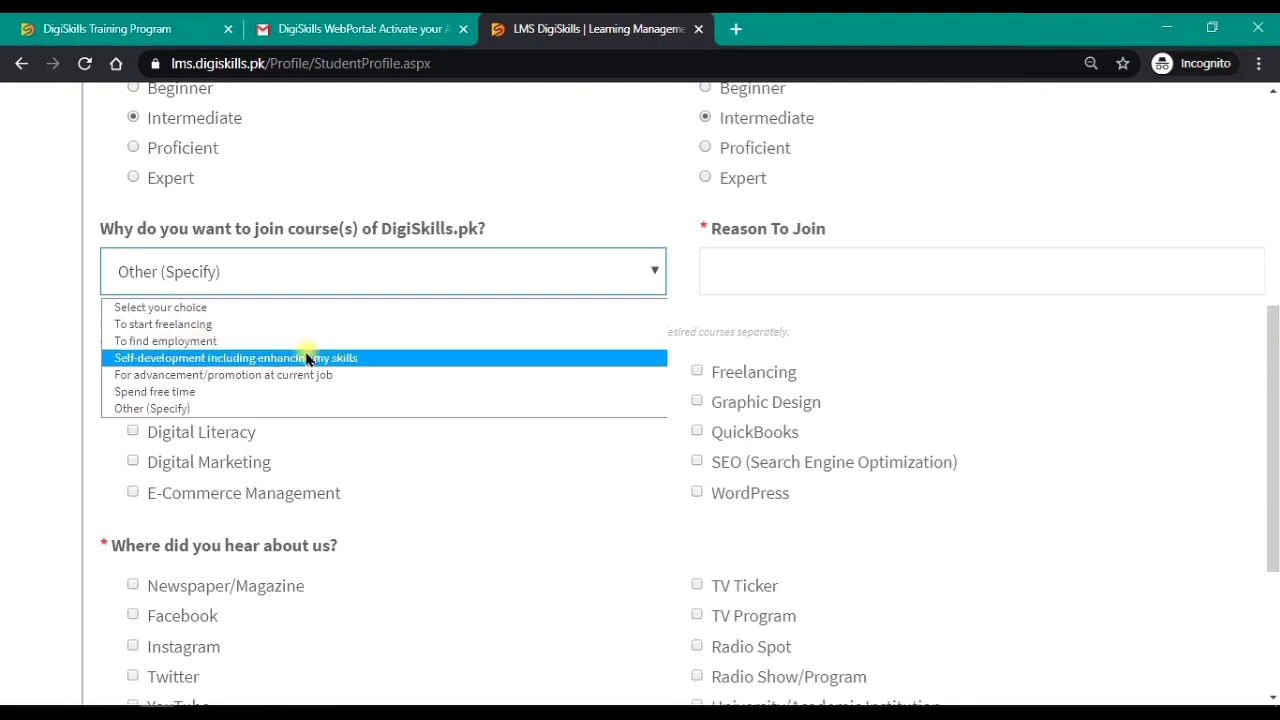
{"action": "left_click", "coordinate": [278, 341]}
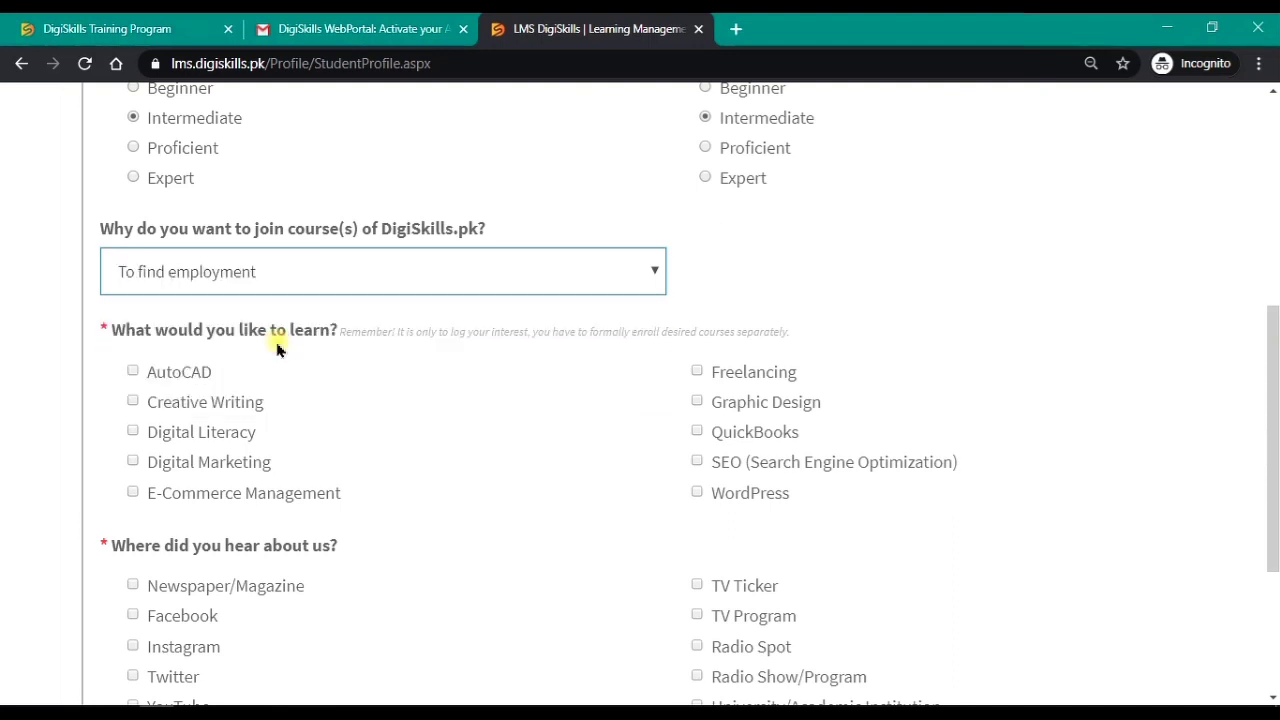
{"action": "scroll", "coordinate": [278, 348], "scroll_direction": "down", "scroll_amount": 2}
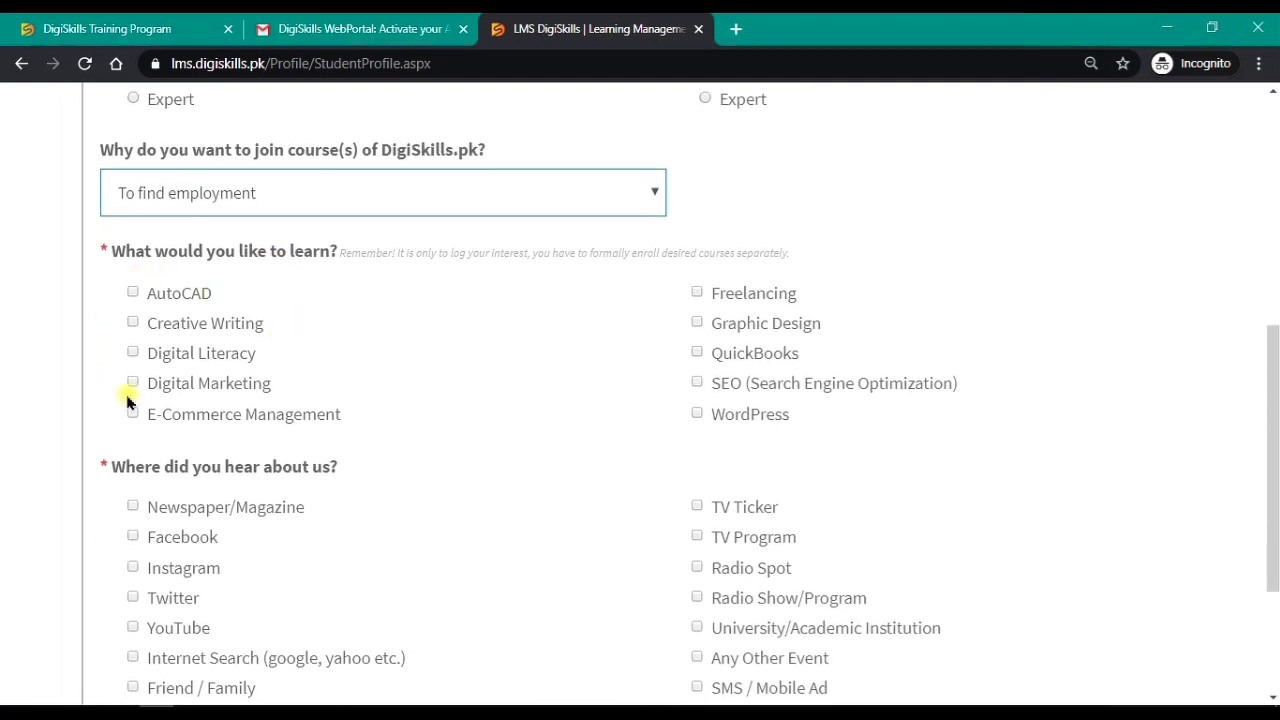
{"action": "left_click", "coordinate": [694, 294]}
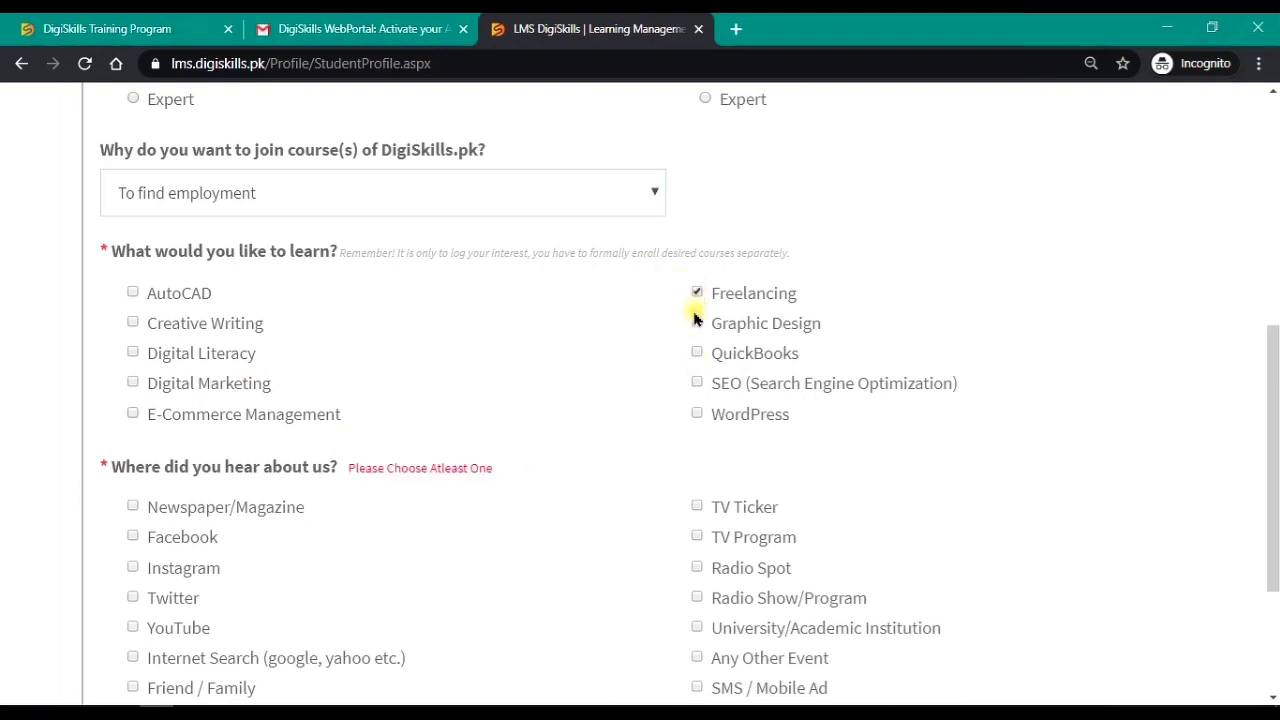
{"action": "left_click", "coordinate": [697, 326]}
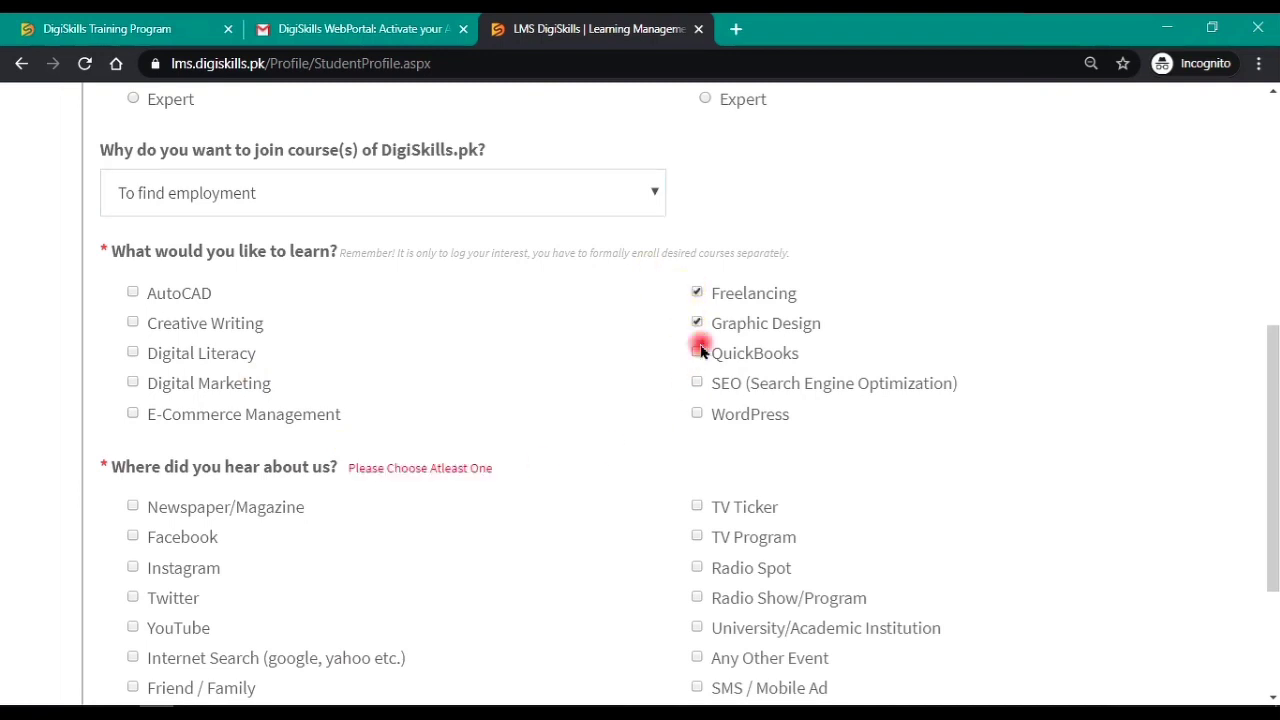
{"action": "left_click", "coordinate": [699, 354]}
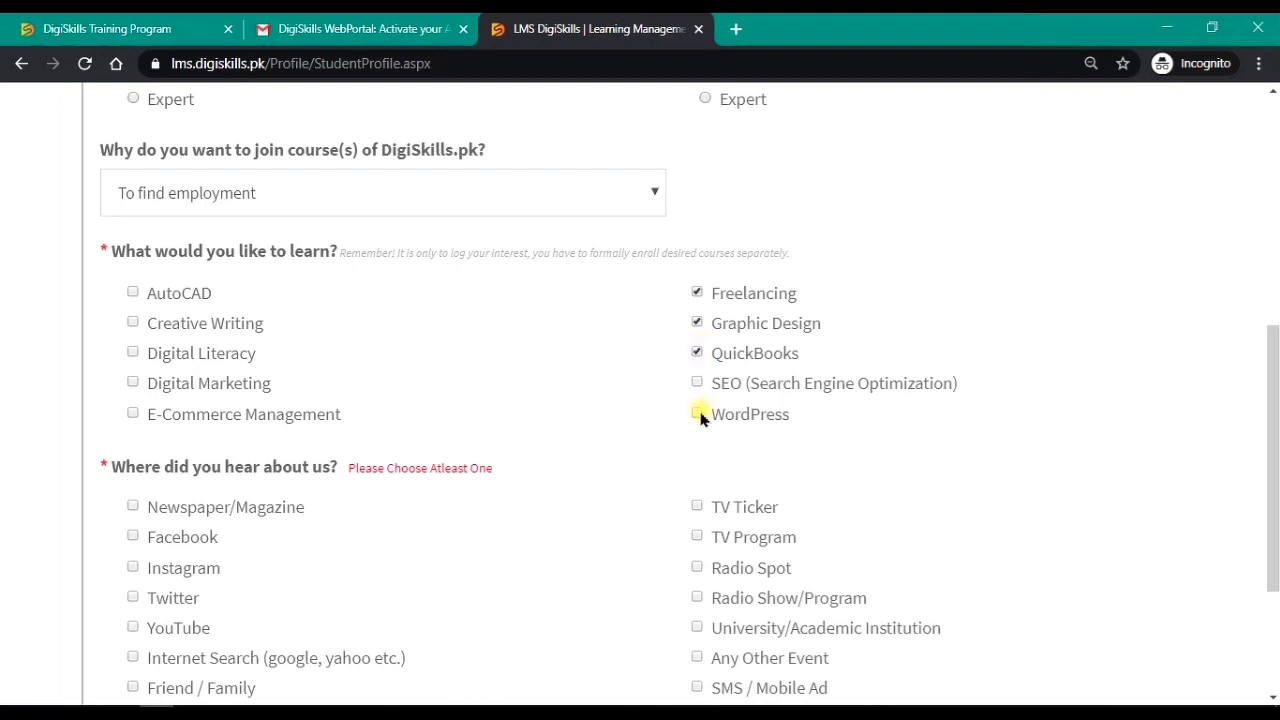
{"action": "left_click", "coordinate": [698, 415]}
Step: Mark Facebook and Internet Search as where you heard about DigiSkills
{"action": "scroll", "coordinate": [700, 418], "scroll_direction": "down", "scroll_amount": 3}
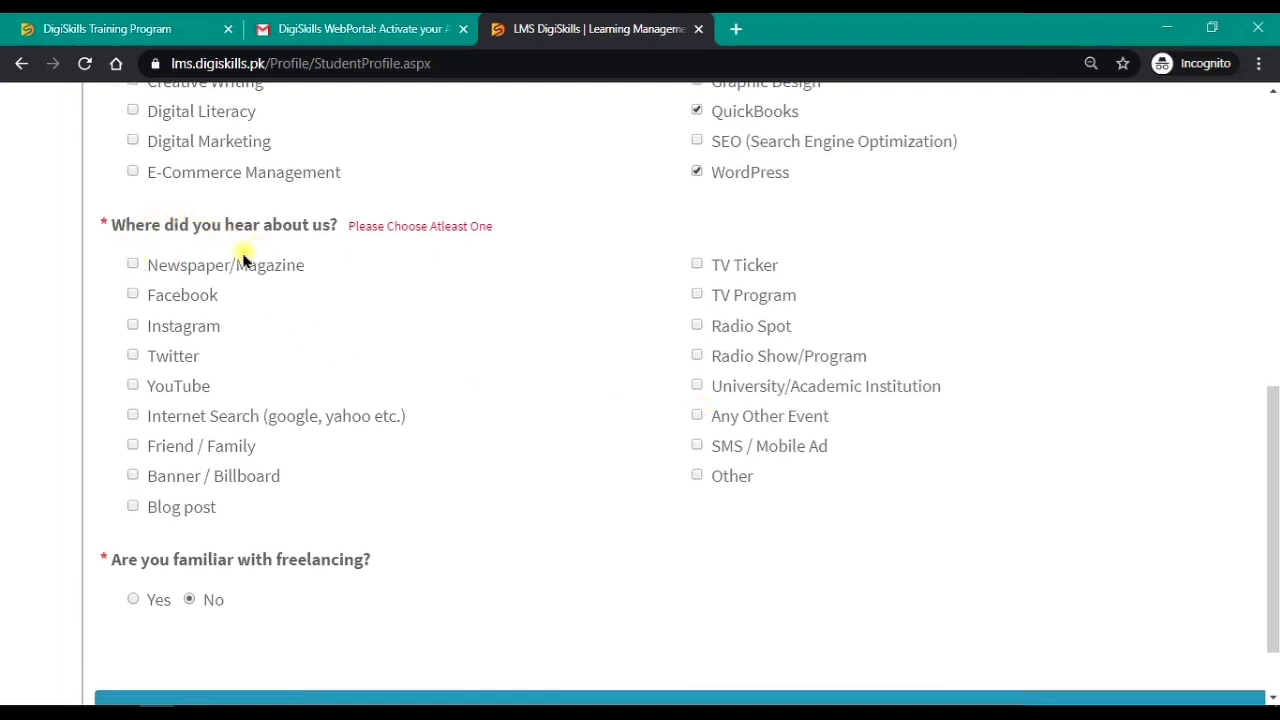
{"action": "left_click", "coordinate": [133, 295]}
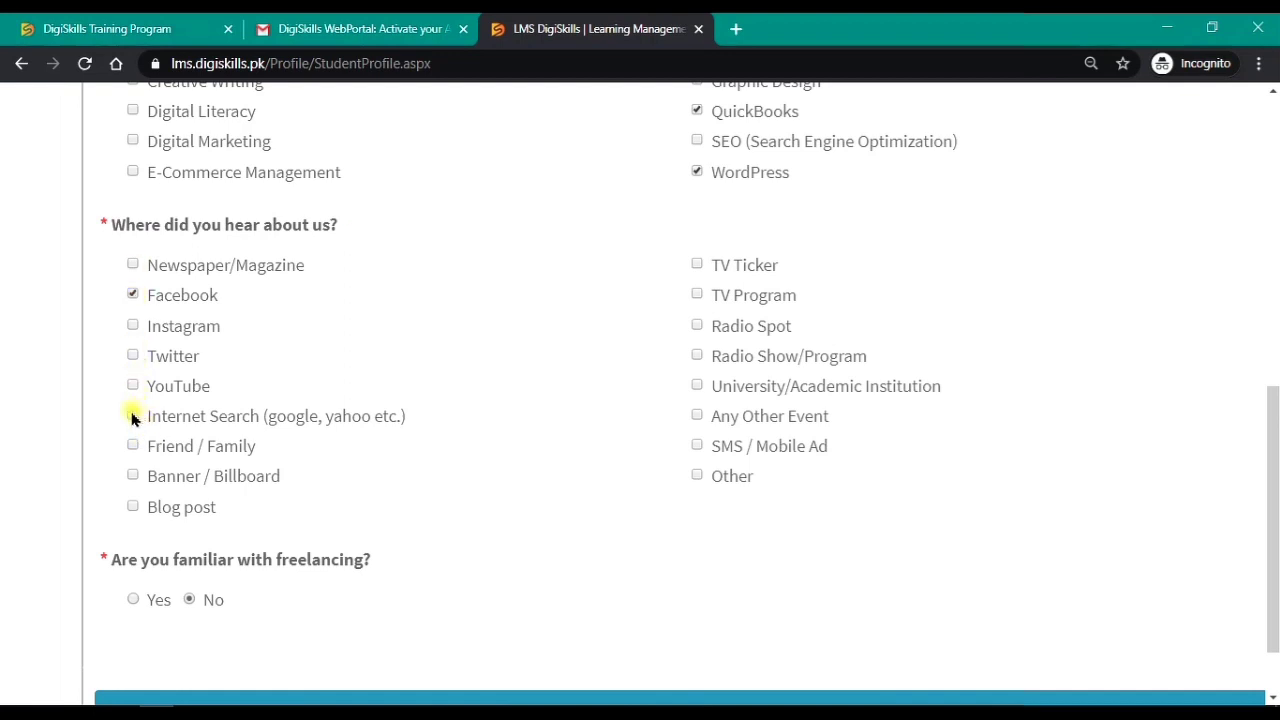
{"action": "left_click", "coordinate": [133, 416]}
{"action": "scroll", "coordinate": [342, 478], "scroll_direction": "down", "scroll_amount": 2}
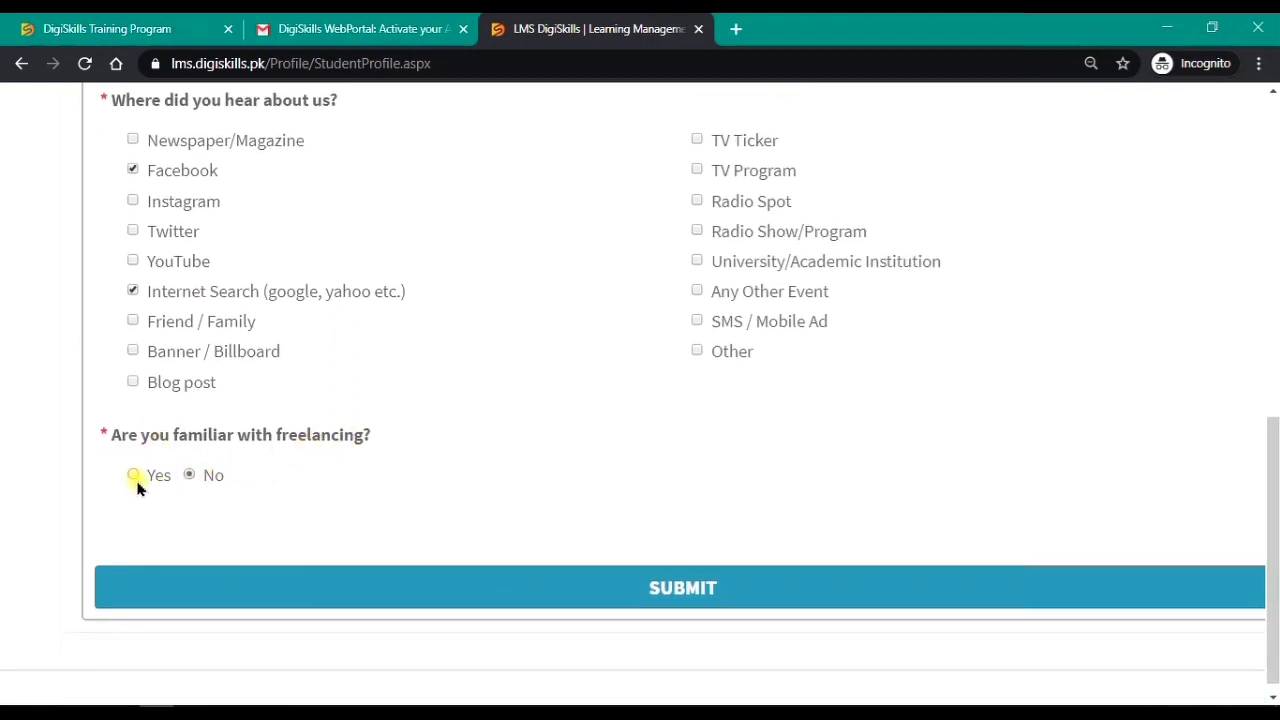
Step: Submit the profile, confirm the certification dialog with OK, and go to the Home dashboard
{"action": "left_click", "coordinate": [537, 585]}
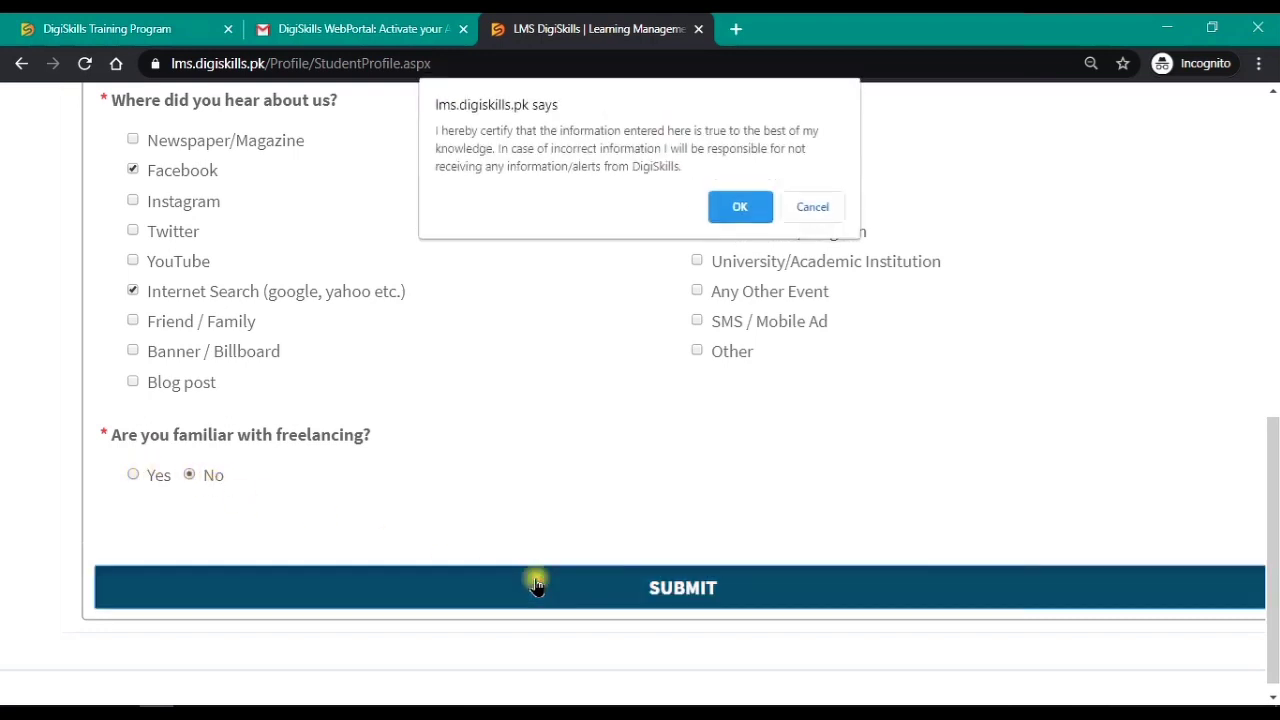
{"action": "left_click", "coordinate": [737, 208]}
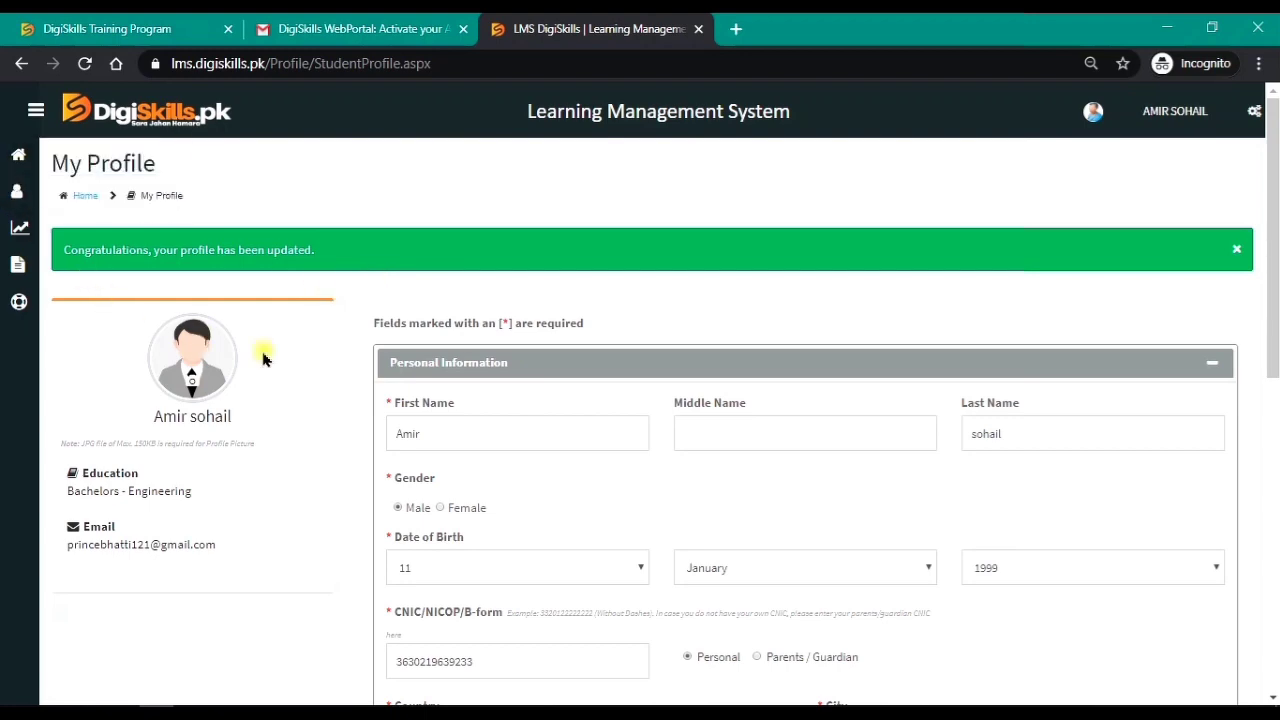
{"action": "scroll", "coordinate": [329, 372], "scroll_direction": "down", "scroll_amount": 4}
{"action": "scroll", "coordinate": [300, 350], "scroll_direction": "up", "scroll_amount": 5}
{"action": "left_click", "coordinate": [22, 160]}
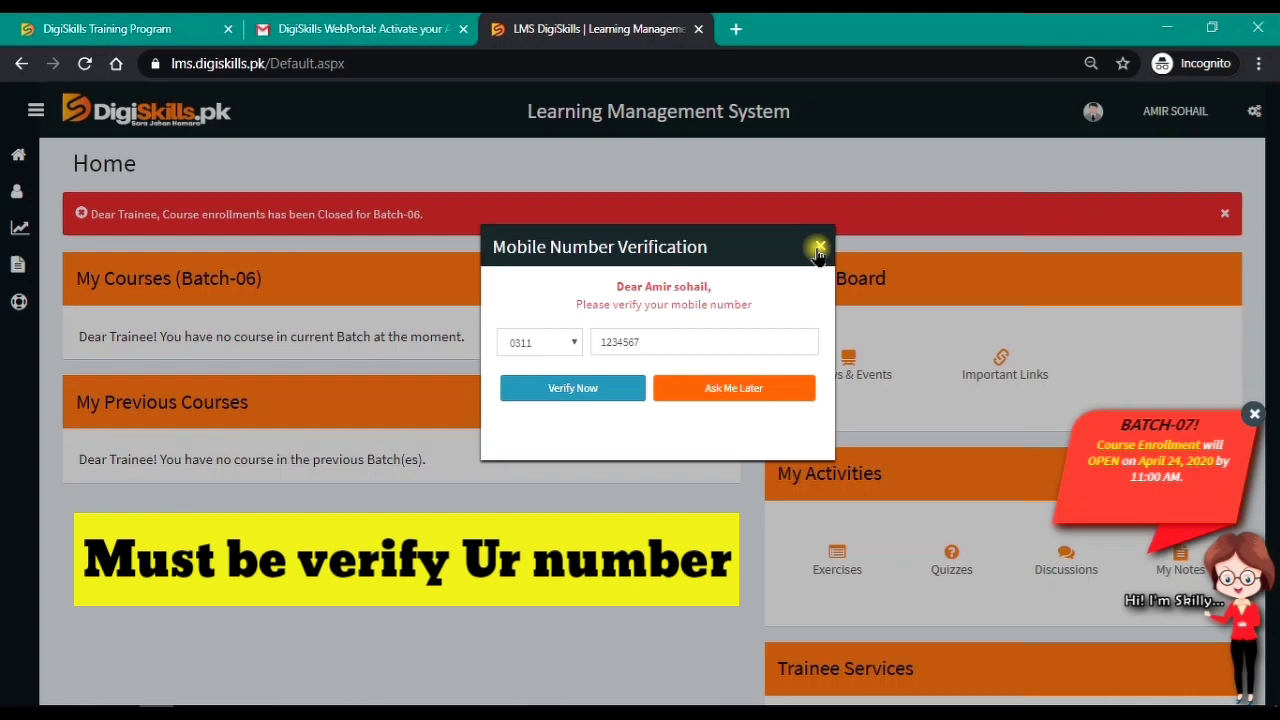
Step: Request a mobile verification code, then dismiss the Enter Verification Code prompt to return to the dashboard
{"action": "left_click", "coordinate": [618, 399]}
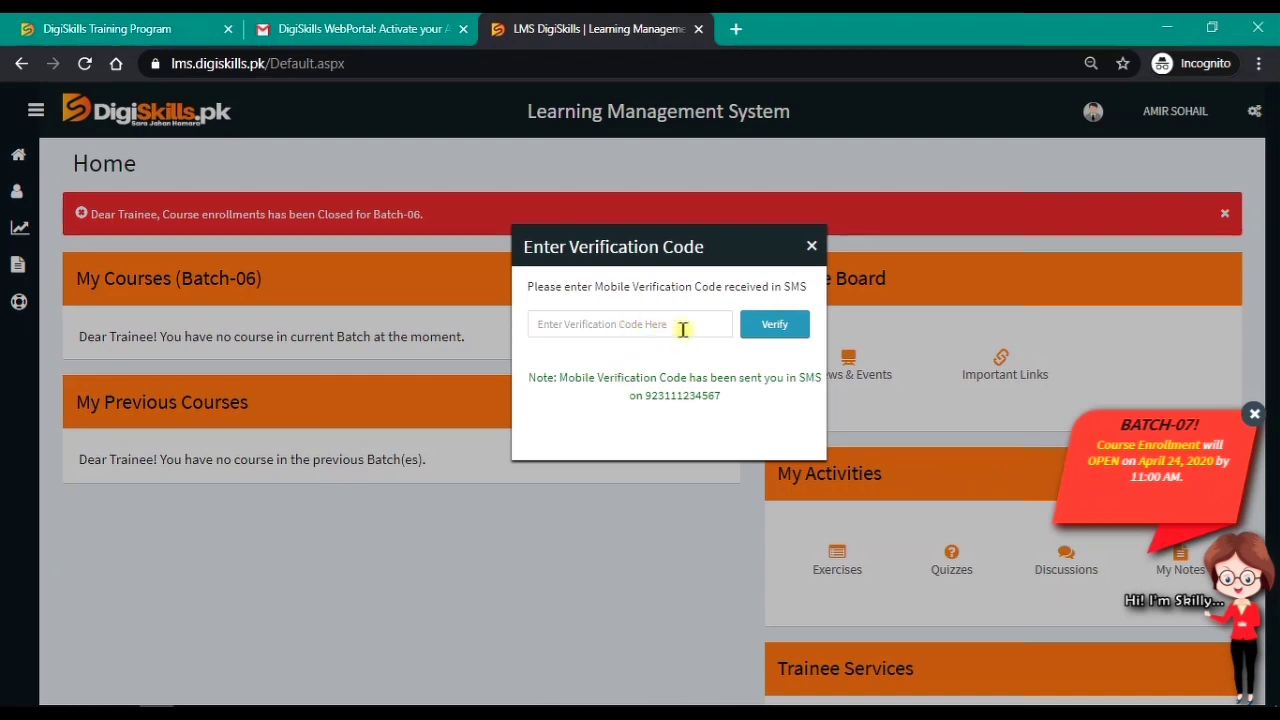
{"action": "left_click", "coordinate": [812, 247]}
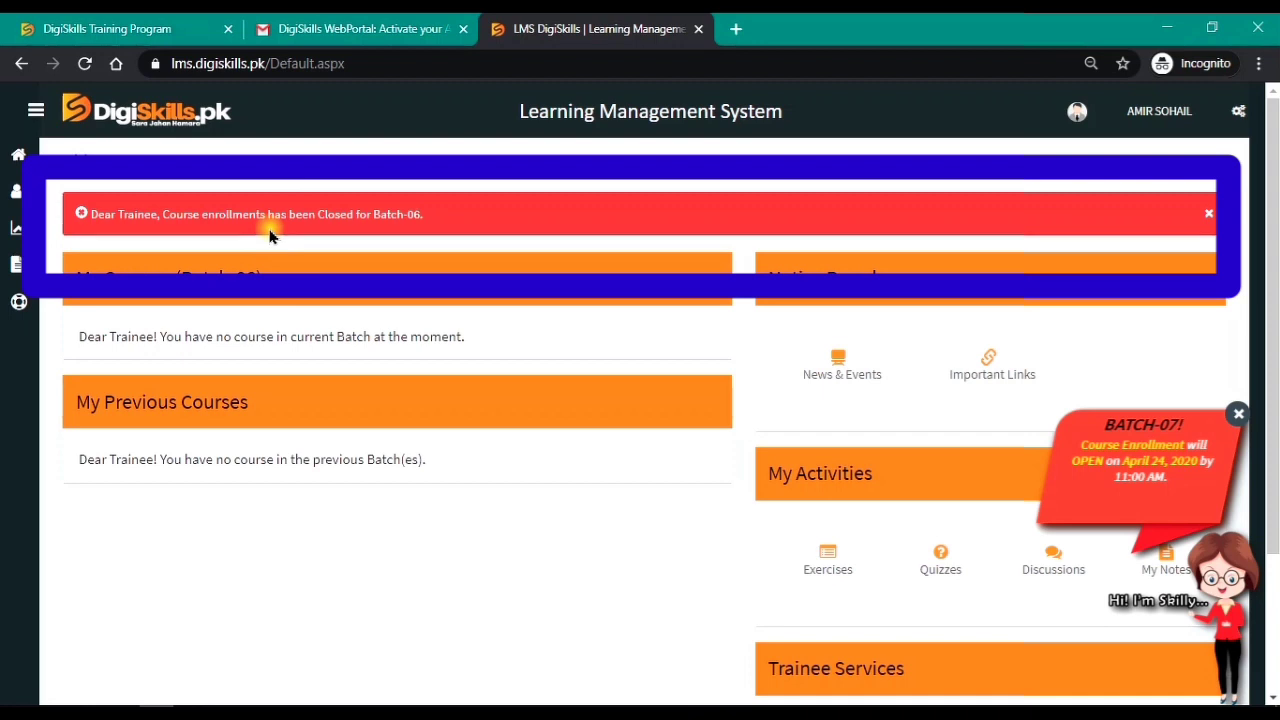
{"action": "left_click", "coordinate": [370, 217]}
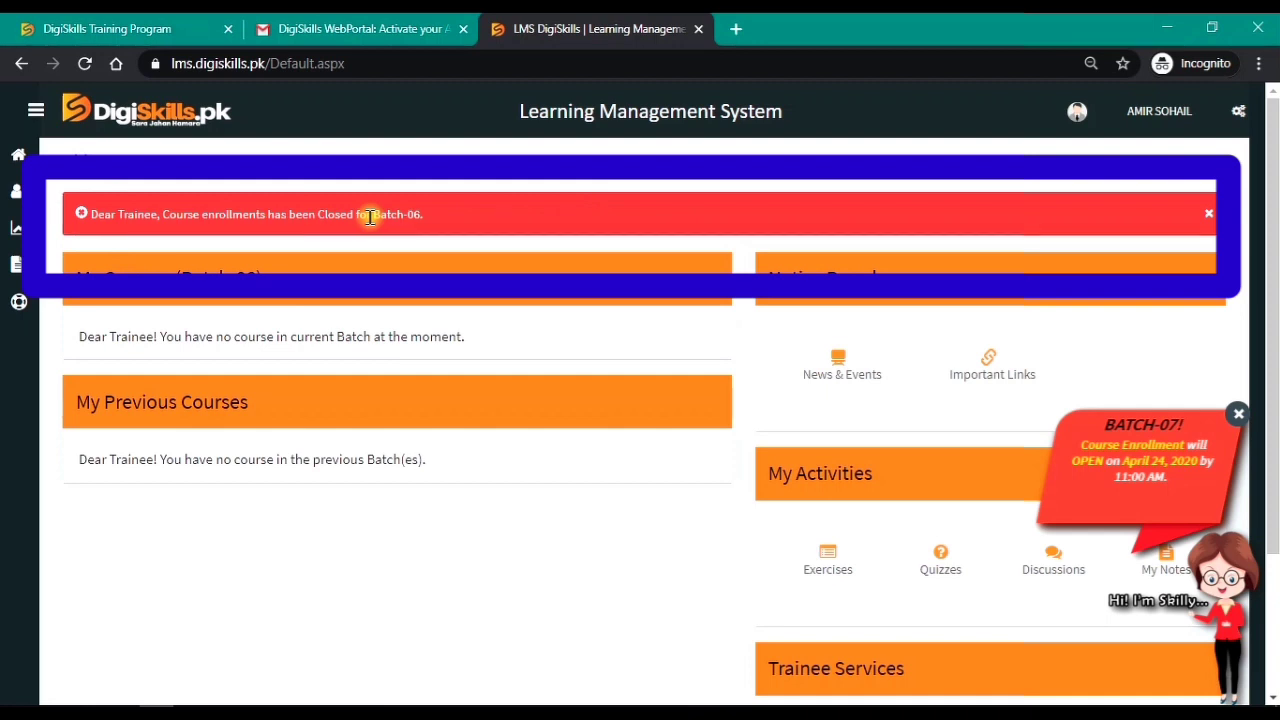